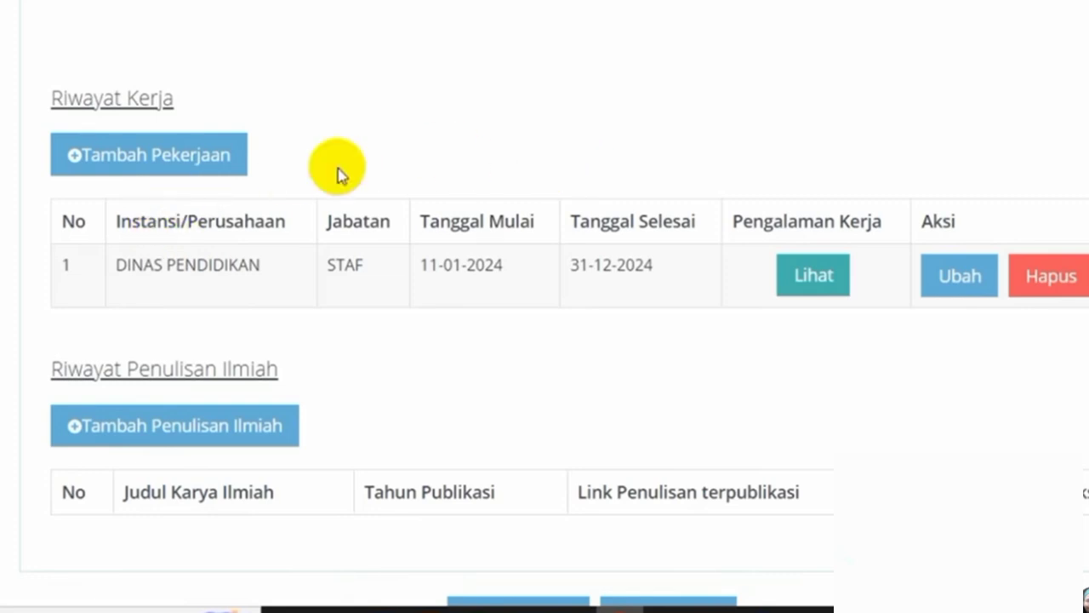
- Add a new job entry of type Instansi Pemerintah at Pemerintah Provinsi Kepulauan Riau
click(182, 163)
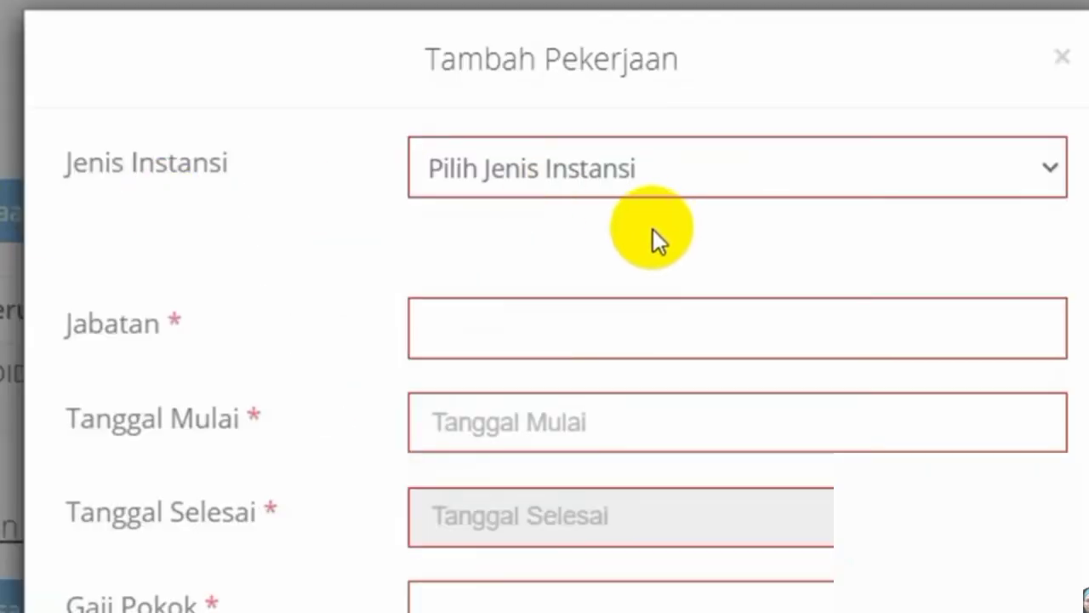
click(644, 166)
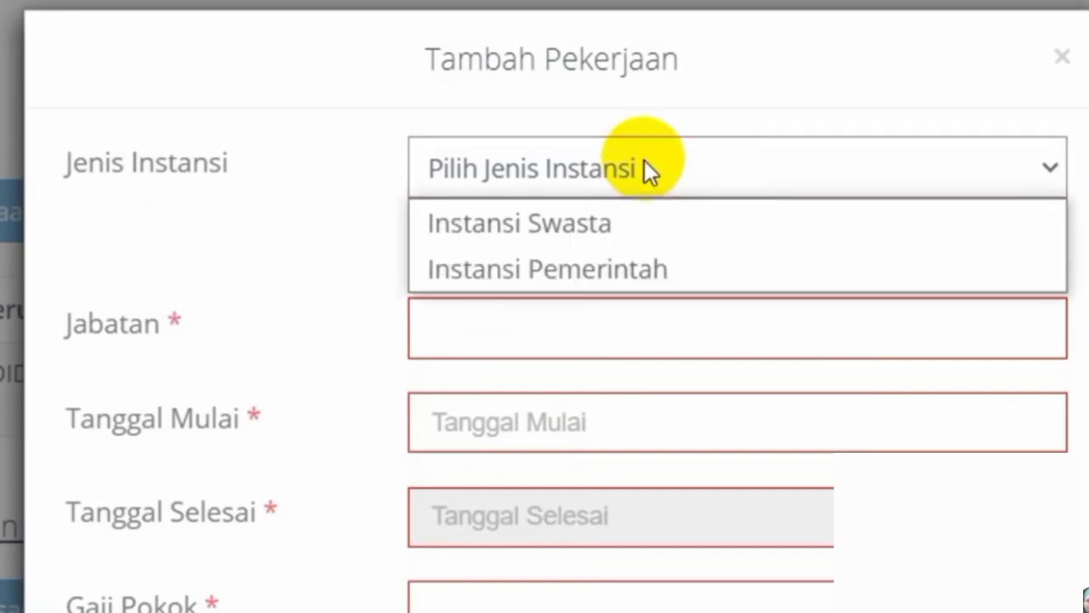
click(625, 269)
click(578, 272)
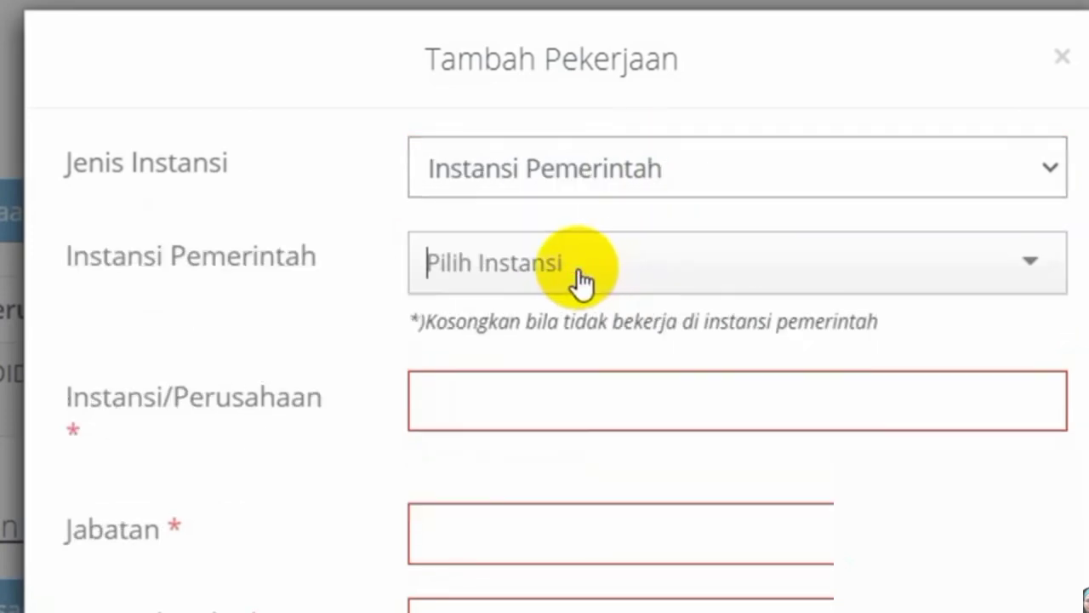
text(riau)
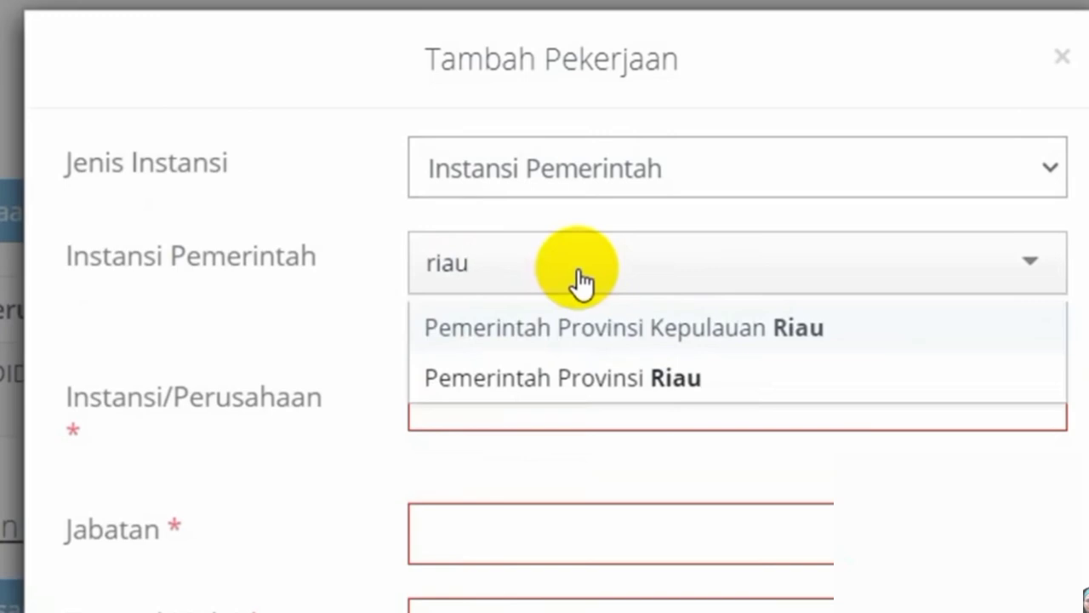
click(615, 327)
- Replace the Instansi/Perusahaan name with DINAS PENDIDIKAN
click(593, 402)
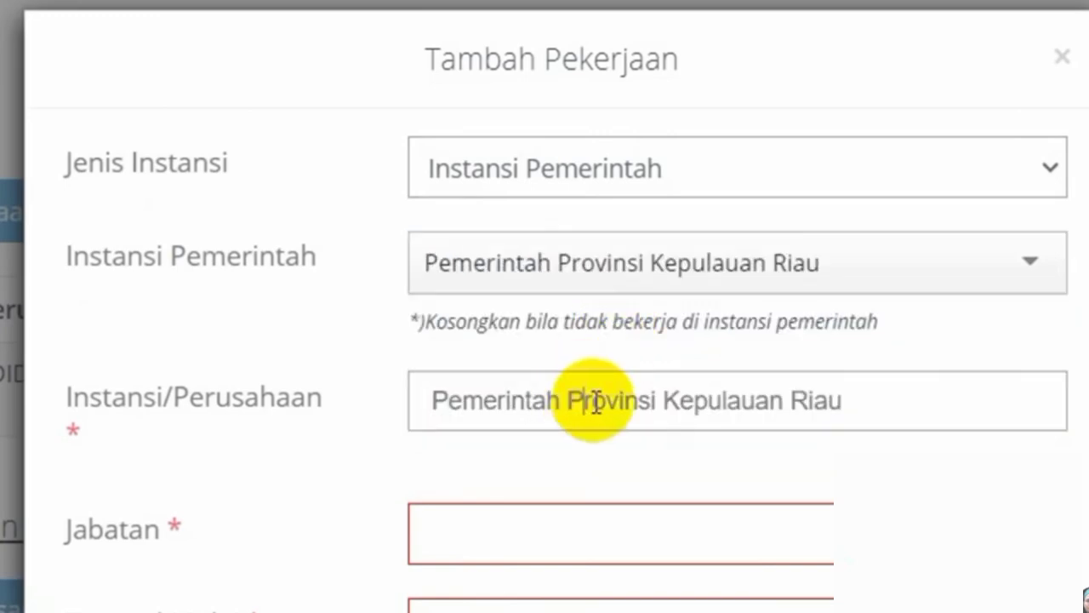
drag(839, 404, 382, 404)
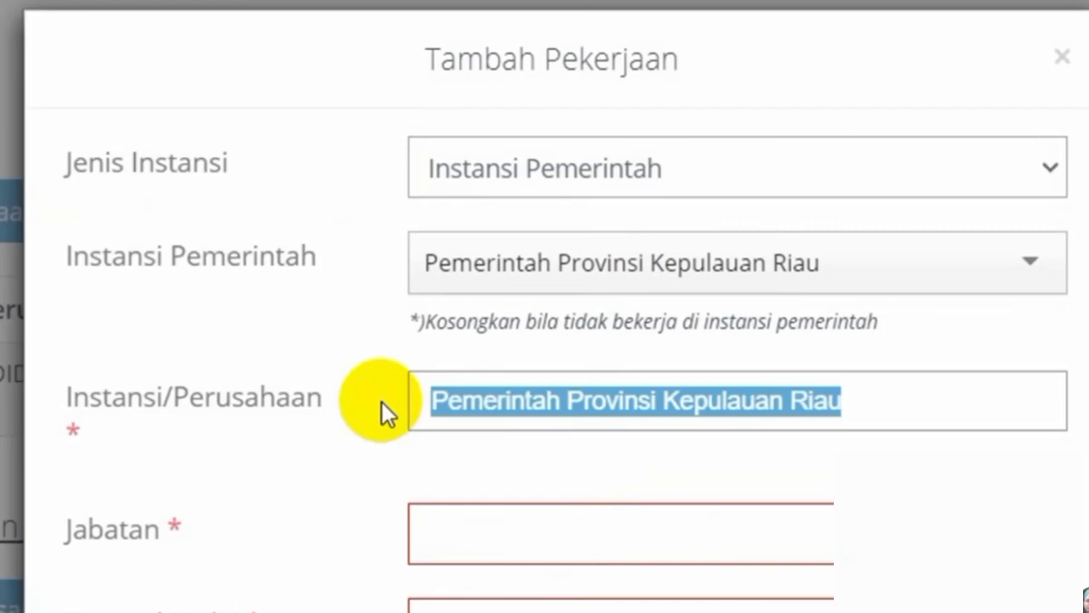
text(DINAS )
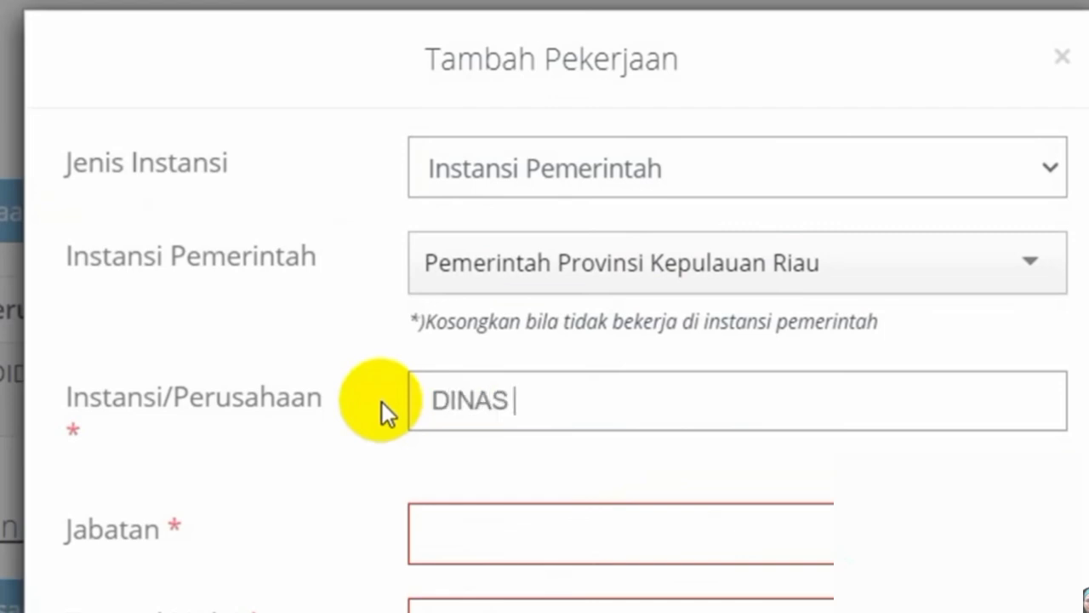
text(PENDIDIKAN)
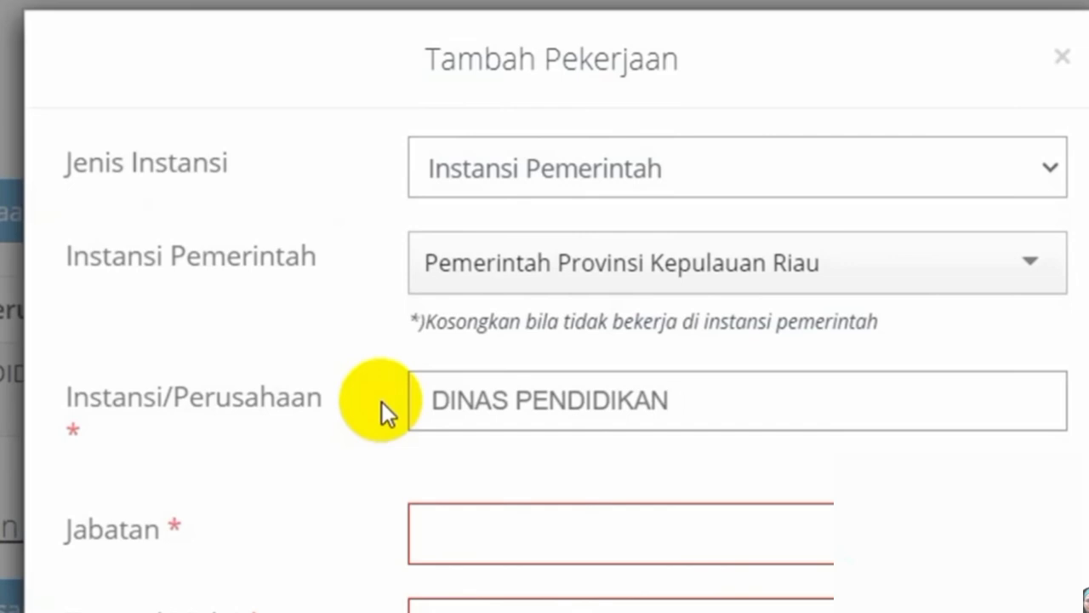
click(468, 528)
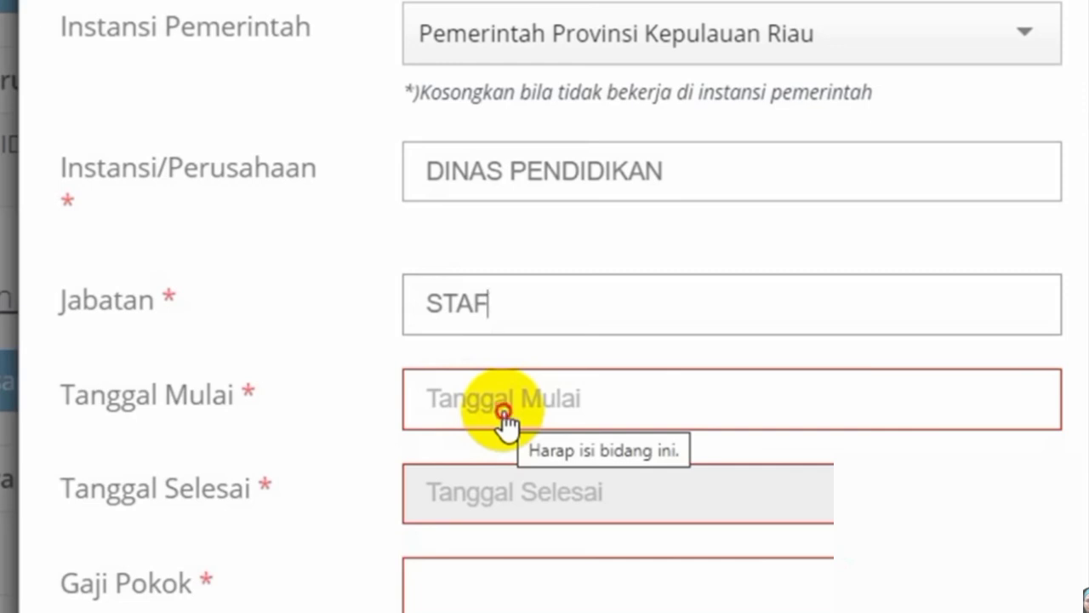
- Set Tanggal Mulai to 5 January 2010
click(504, 417)
click(584, 96)
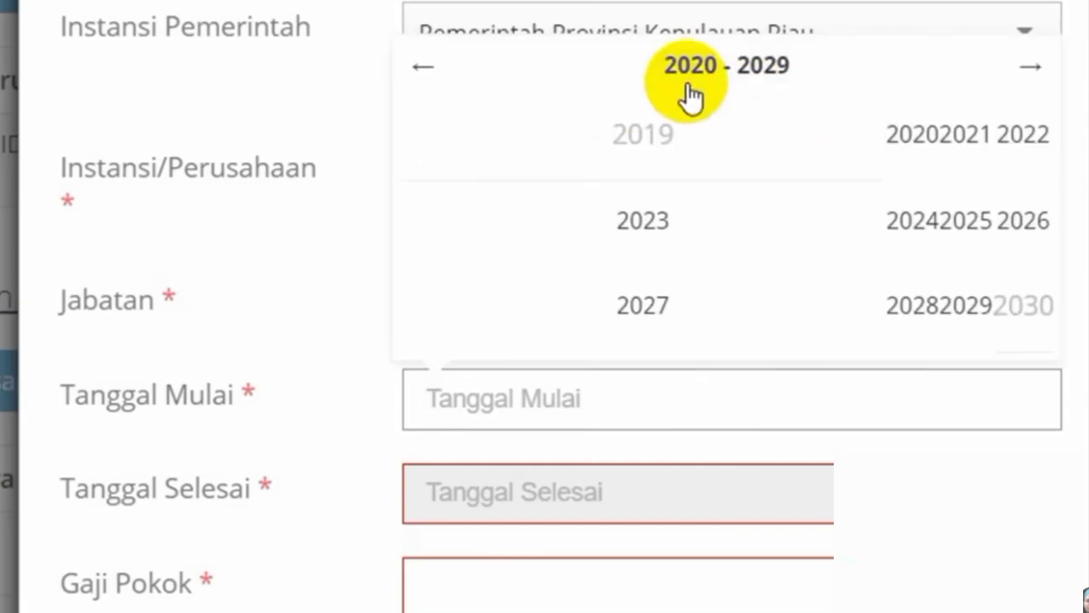
click(424, 68)
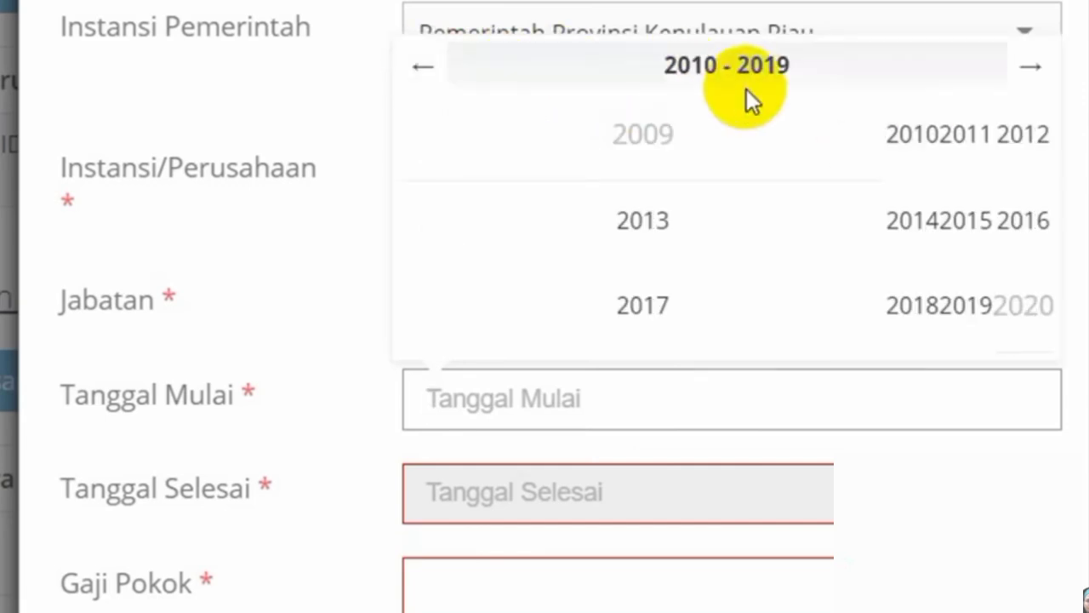
click(902, 139)
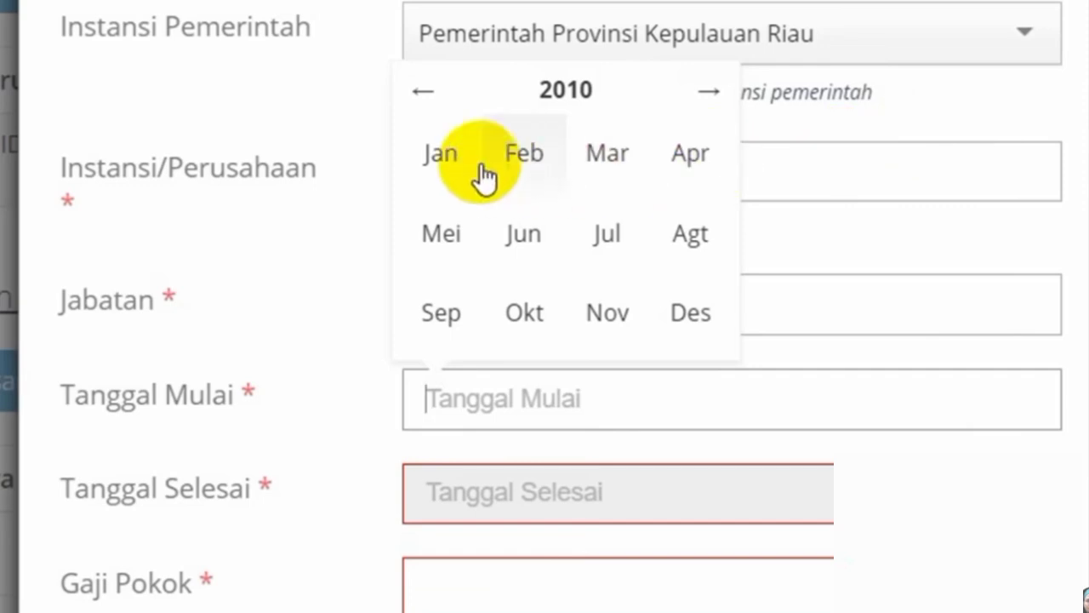
click(442, 154)
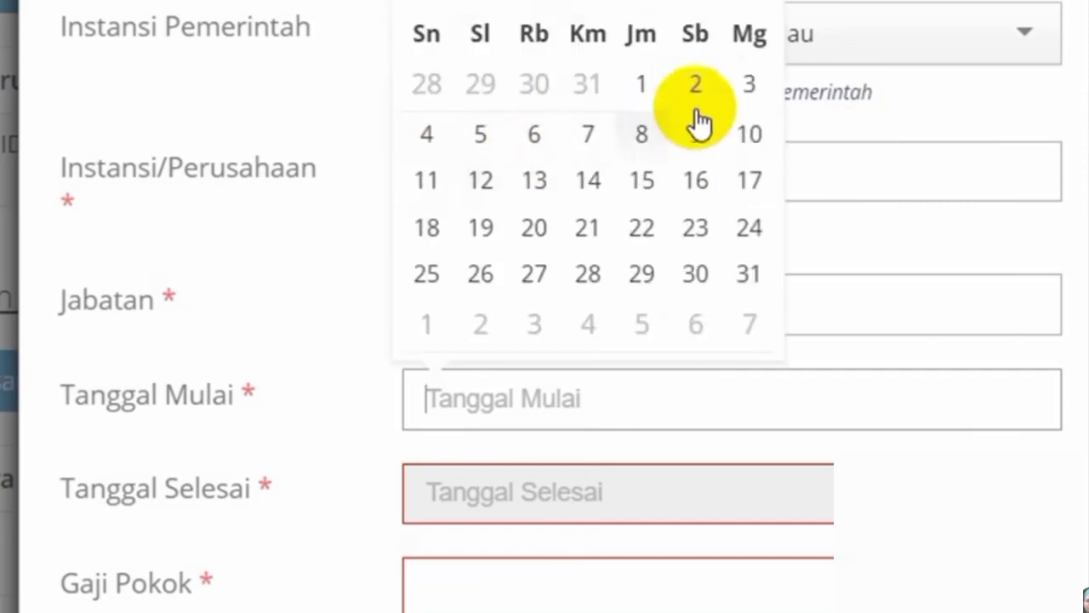
click(485, 136)
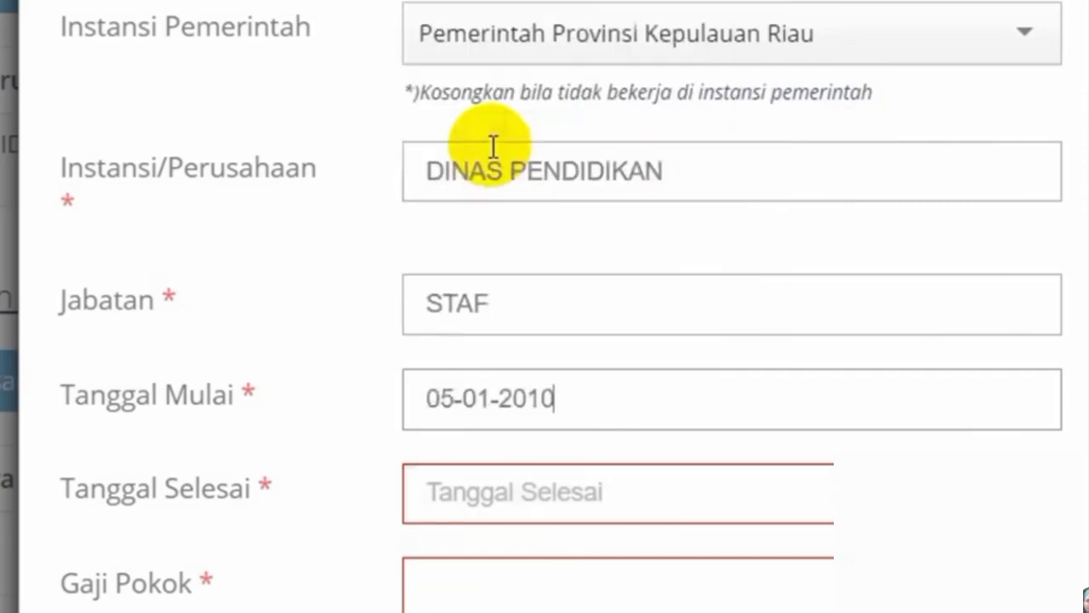
- Set Tanggal Selesai to 31 December 2010
click(498, 502)
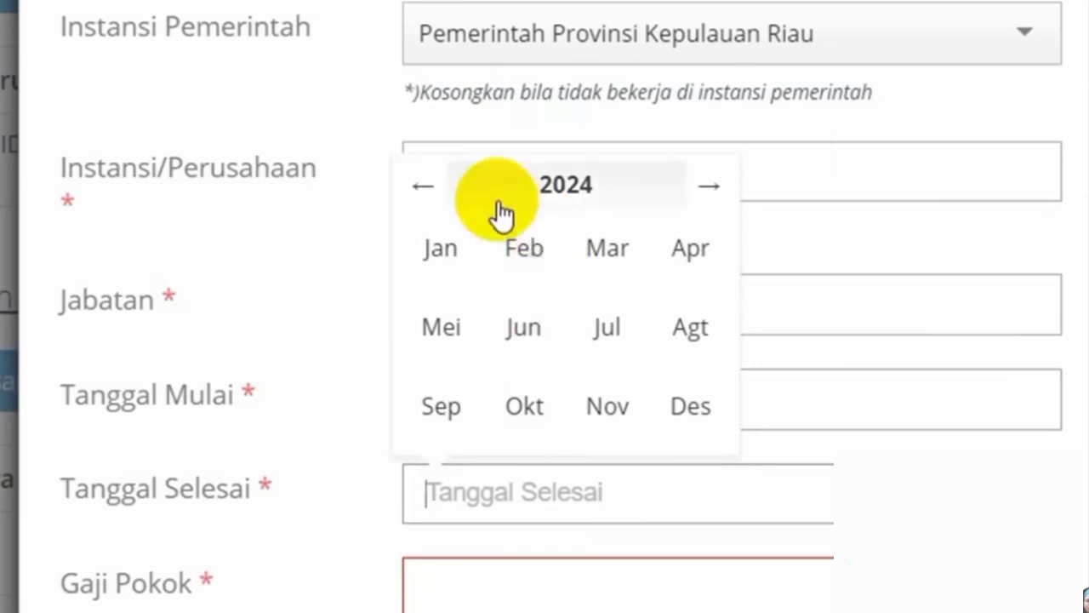
click(565, 189)
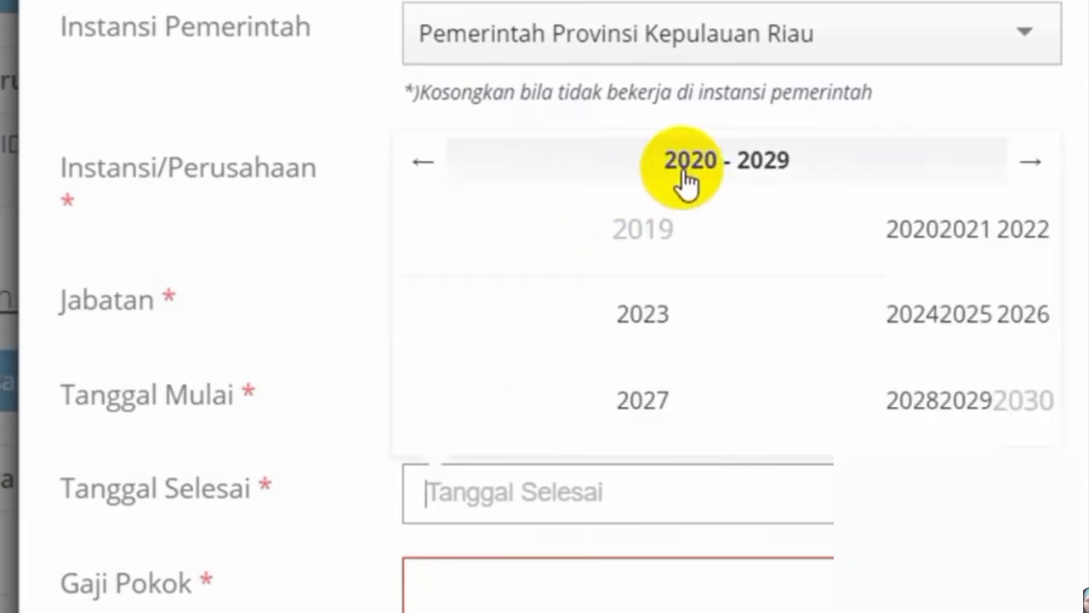
click(412, 173)
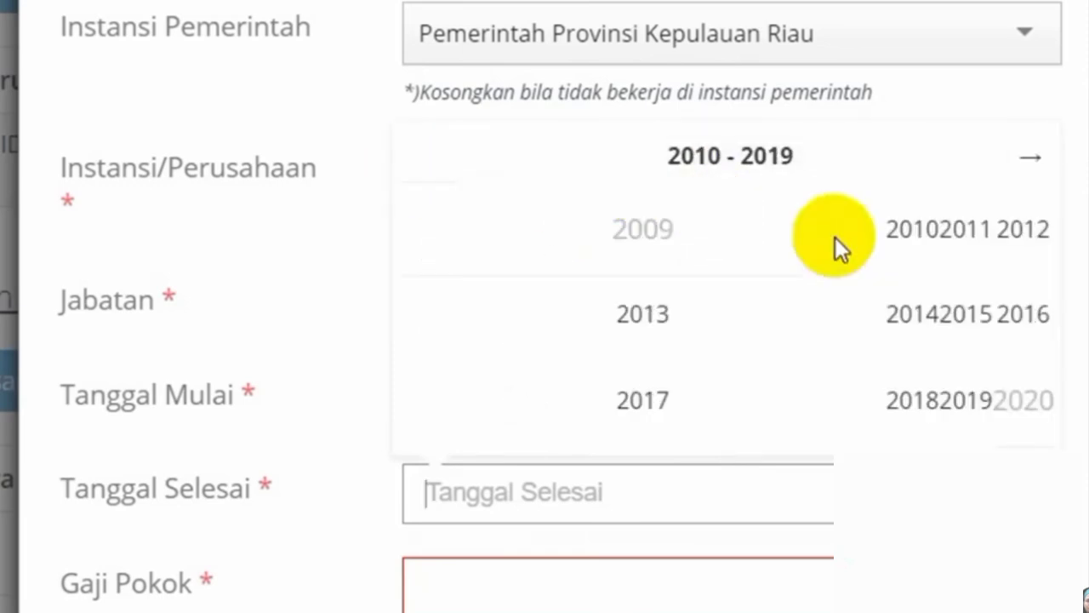
click(902, 234)
click(691, 417)
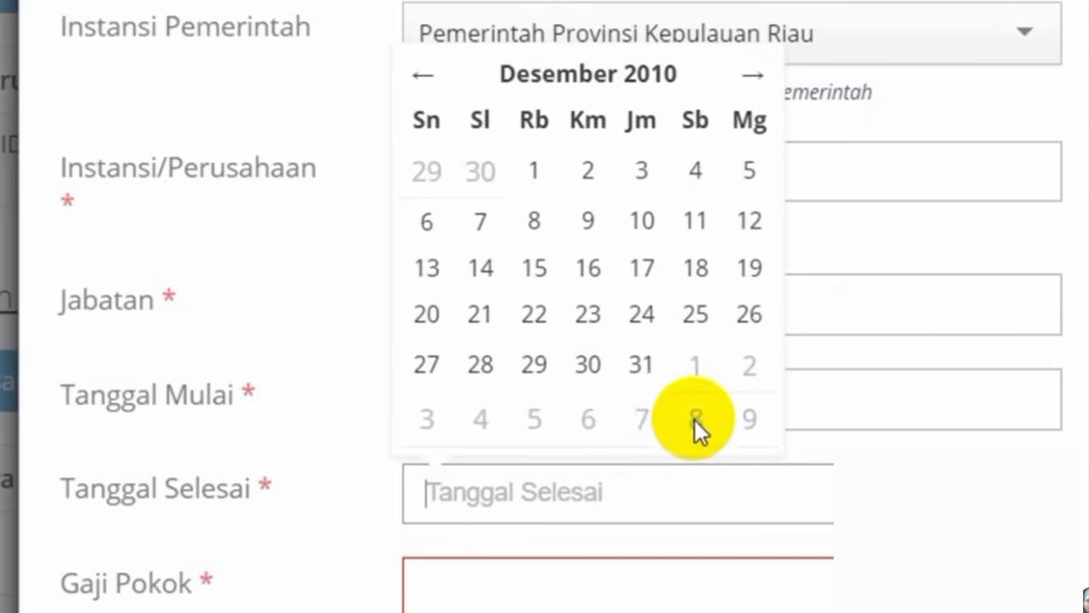
click(646, 375)
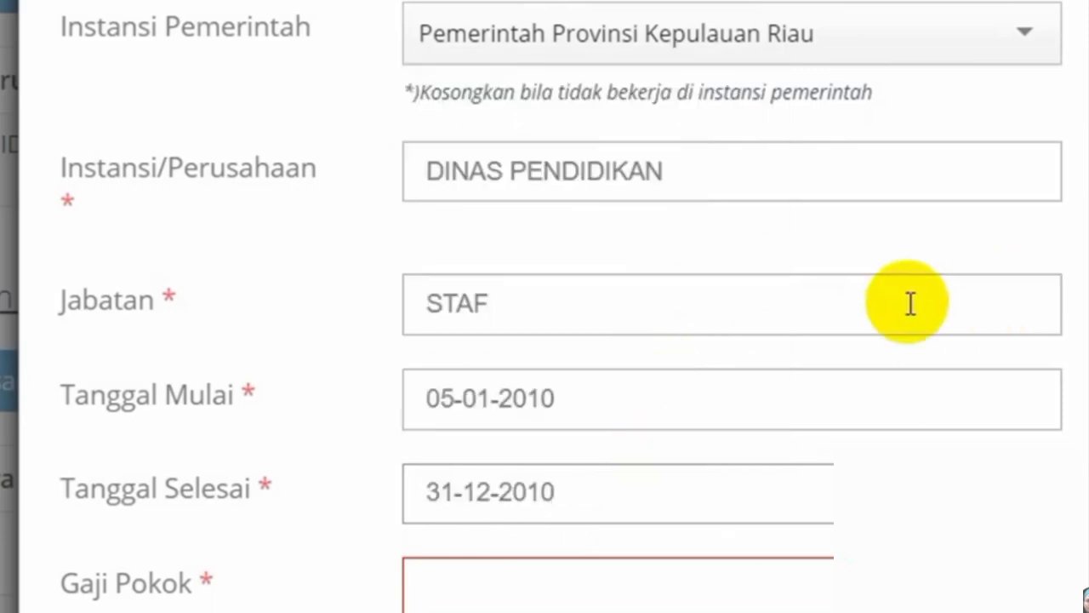
- Enter Gaji Pokok 2000000 and Surat Keputusan number 12/sk2010
scroll(863, 301, down, 1)
scroll(862, 301, up, 1)
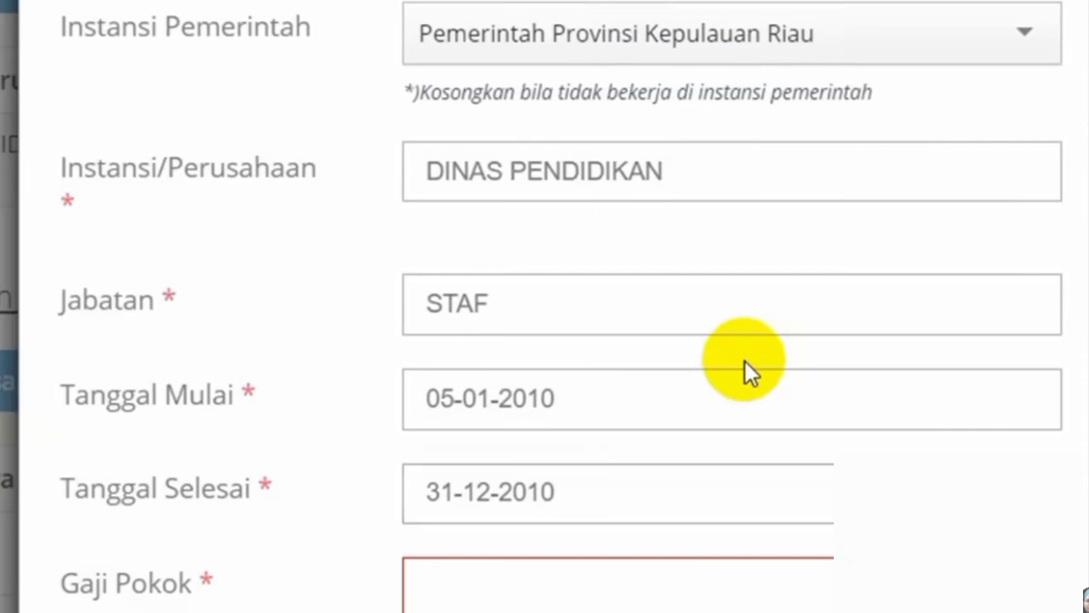
scroll(744, 360, down, 2)
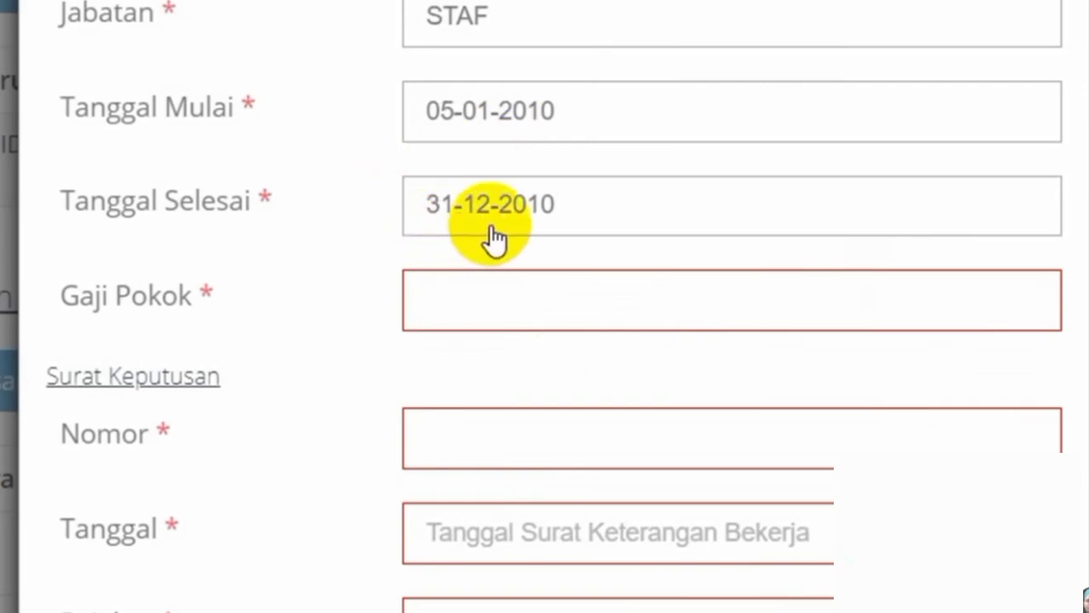
click(436, 308)
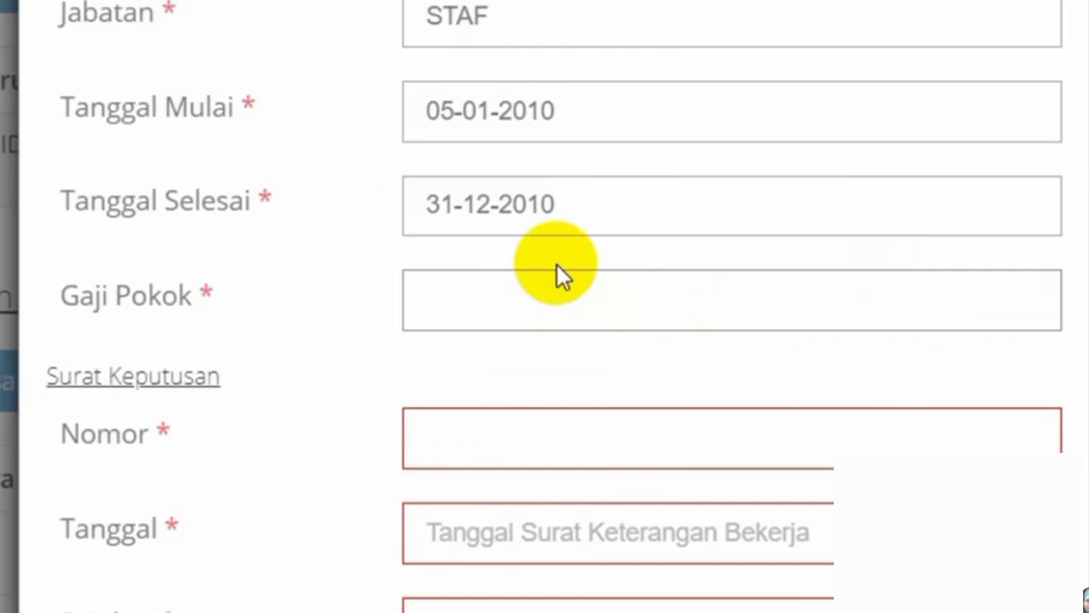
text(2000)
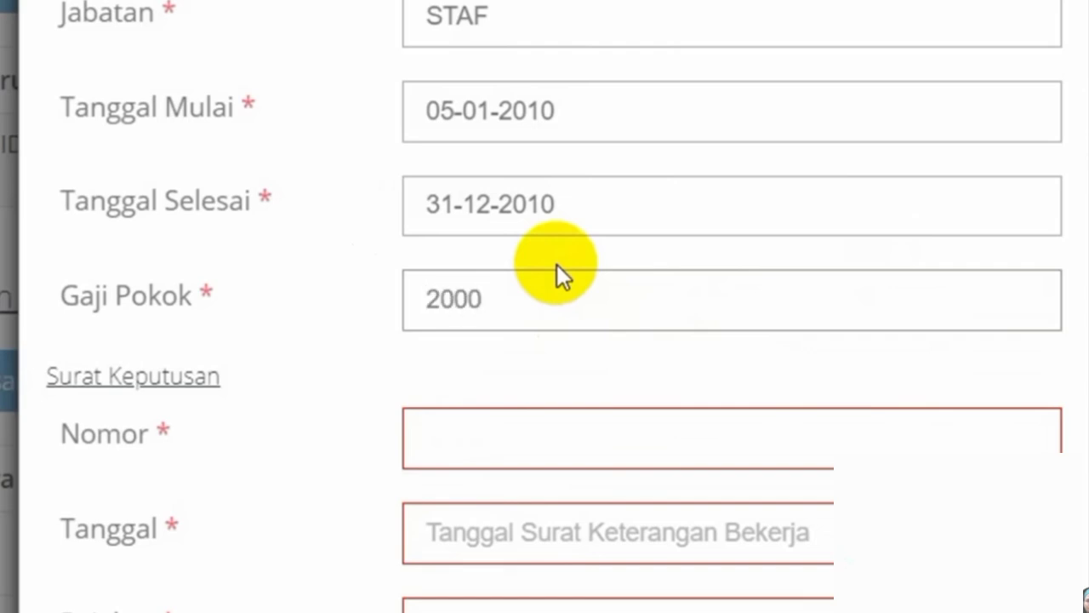
text(000)
click(489, 445)
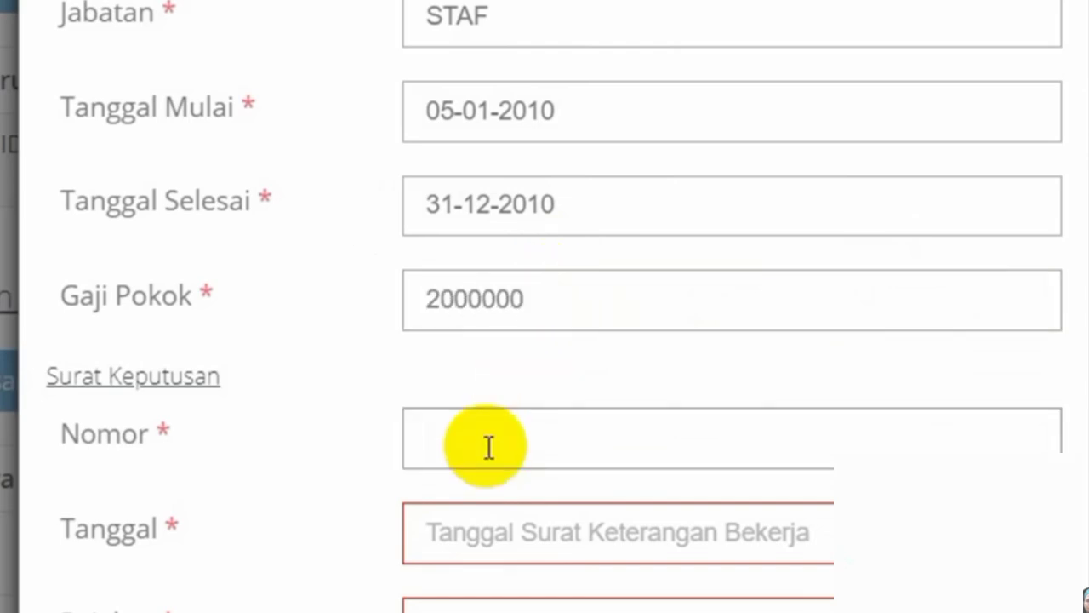
text(12/sk)
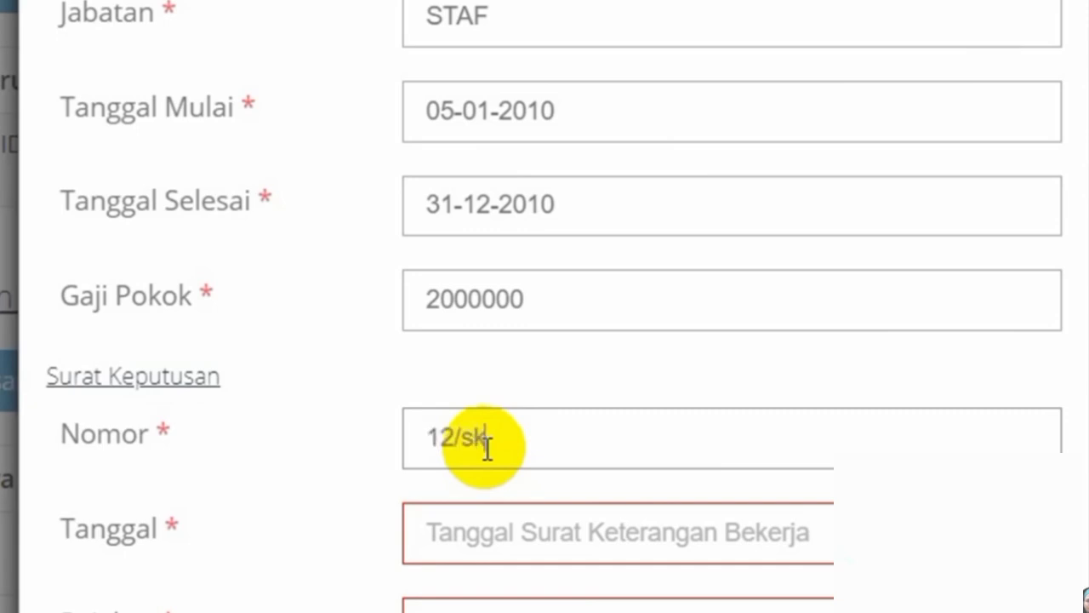
text(2010)
- Date the decree 2 January 2010
click(528, 549)
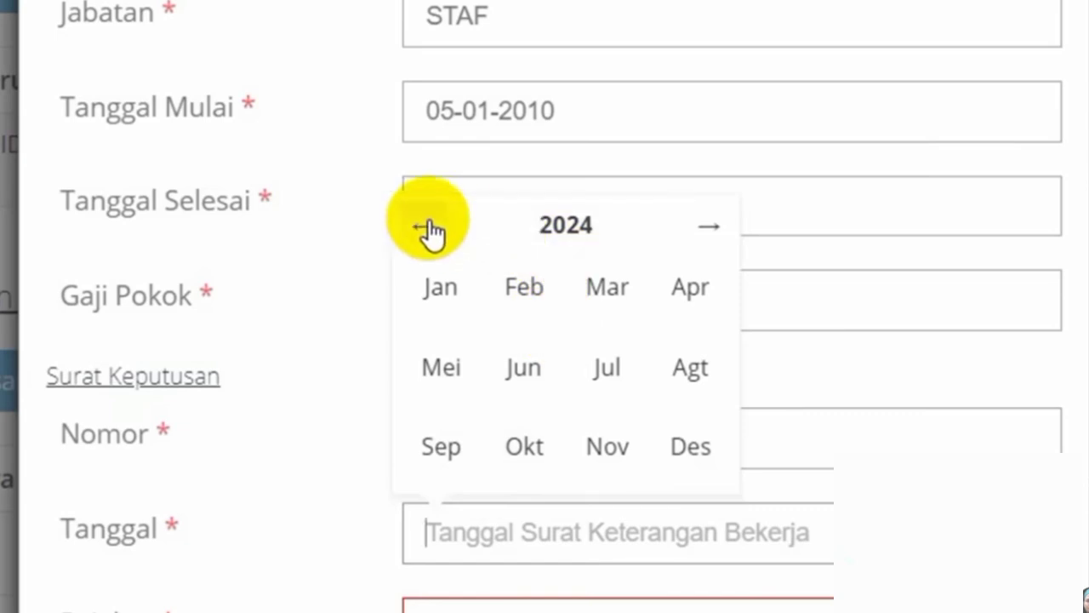
click(536, 227)
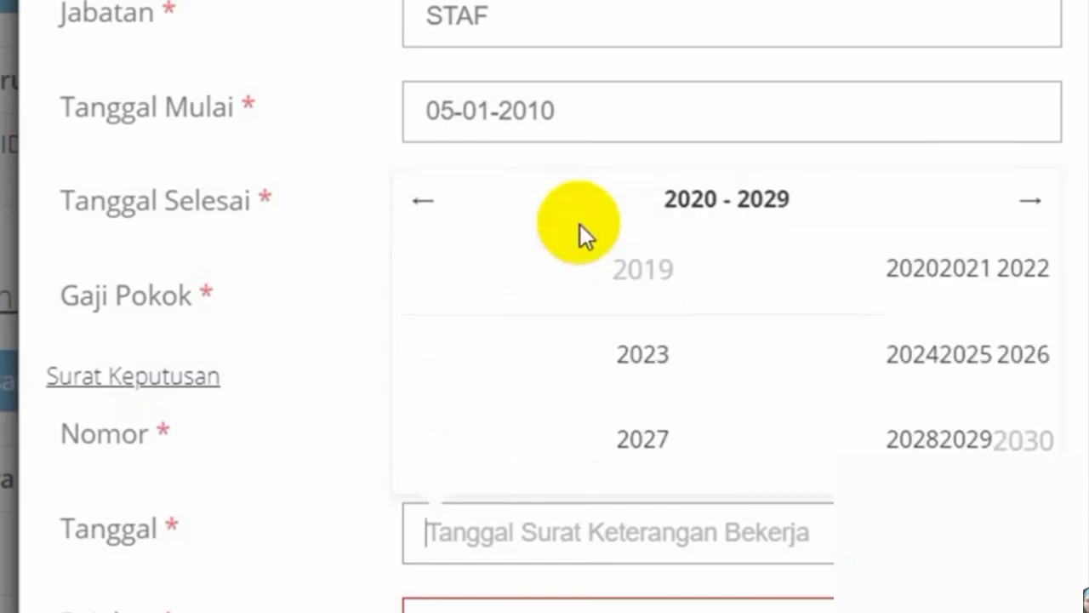
click(451, 212)
click(904, 281)
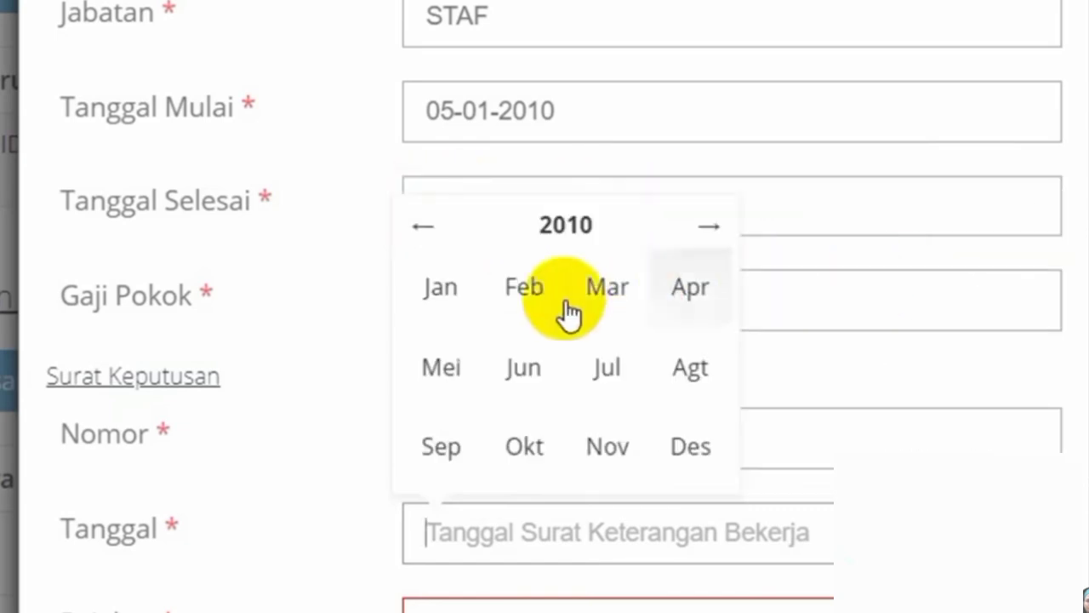
click(448, 304)
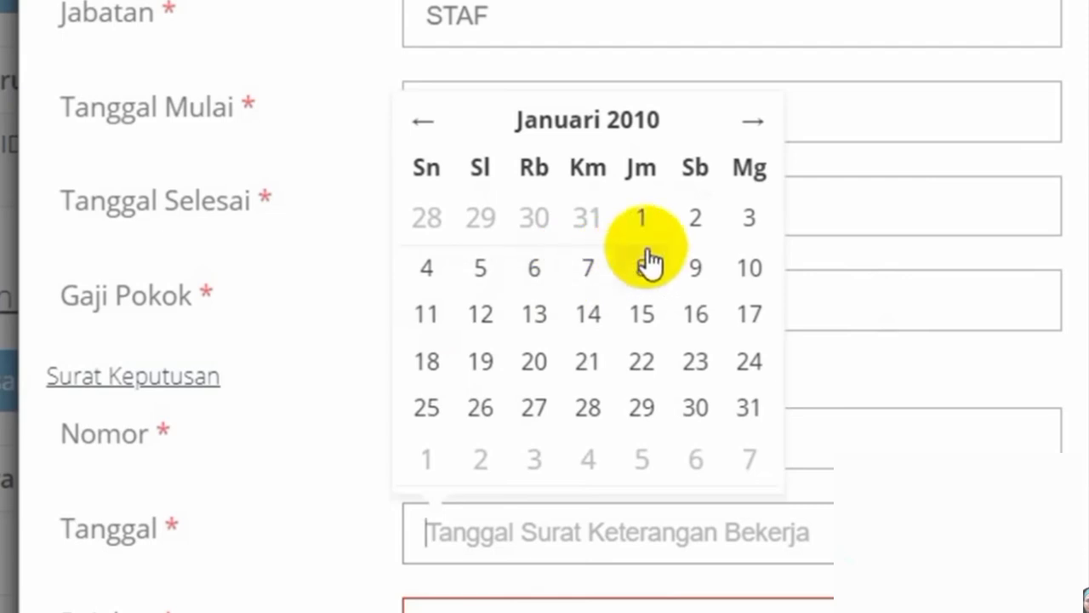
click(708, 235)
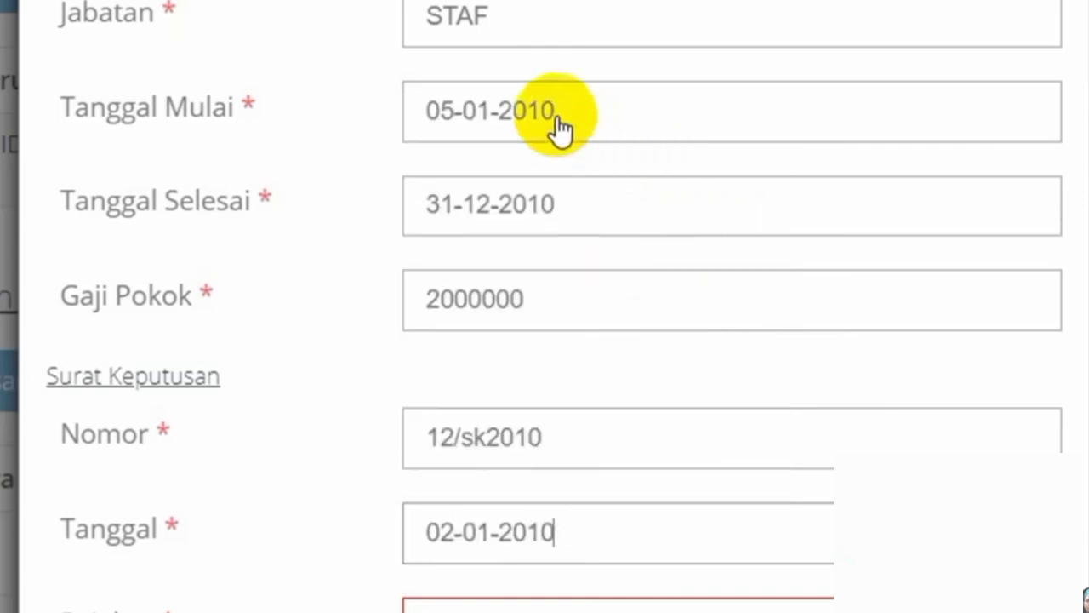
- Change Tanggal Mulai to 2 January 2010
click(474, 137)
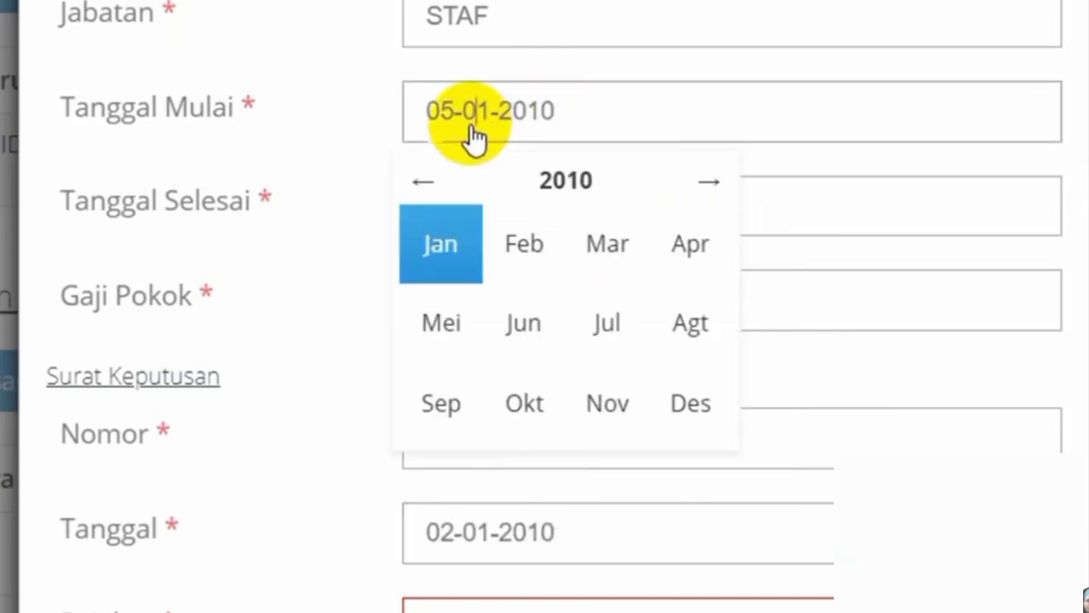
click(453, 243)
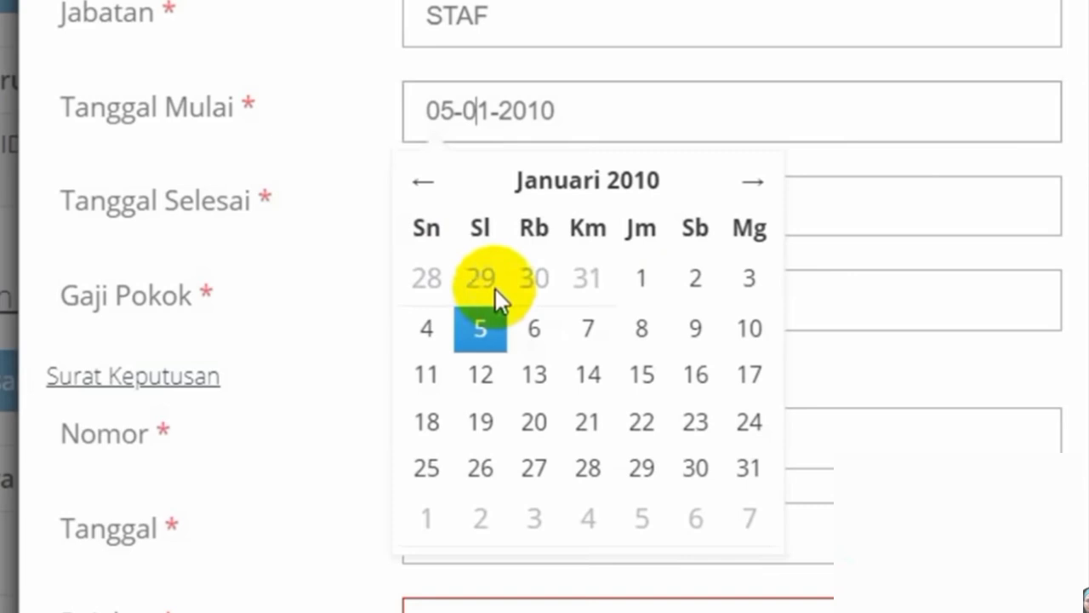
click(694, 281)
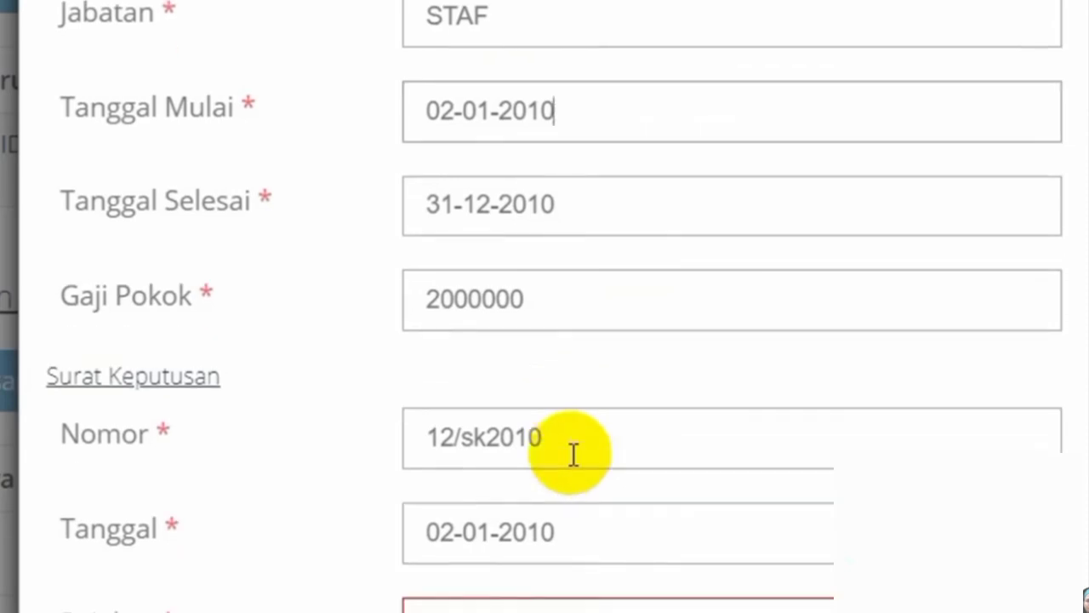
- Enter GUBERNUR KEPULAUAN RIAU as the signing official (Pejabat)
scroll(572, 460, down, 3)
click(481, 340)
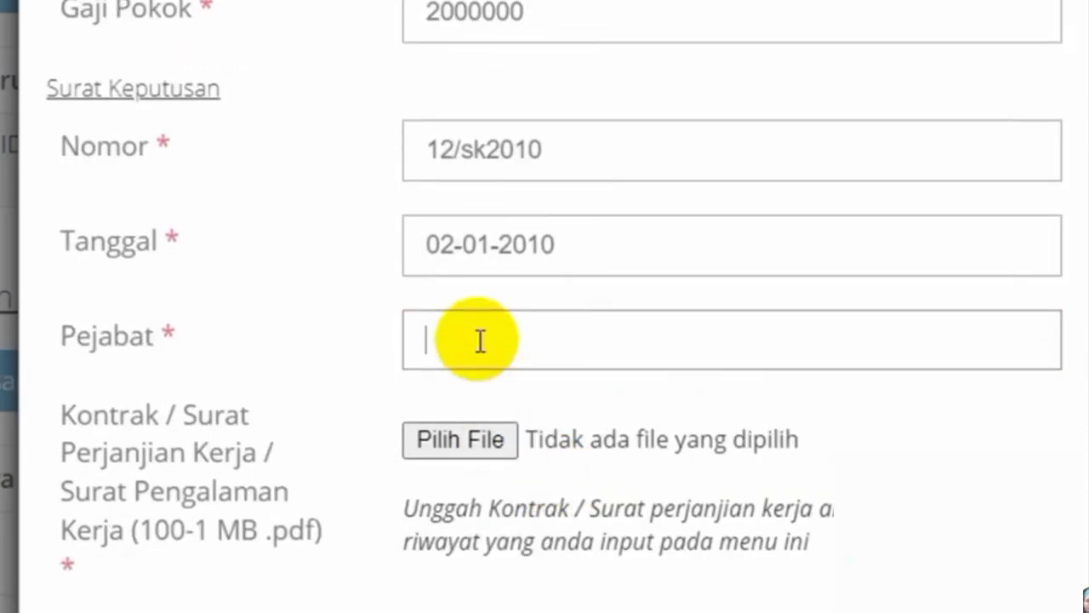
text(GUBERNUR)
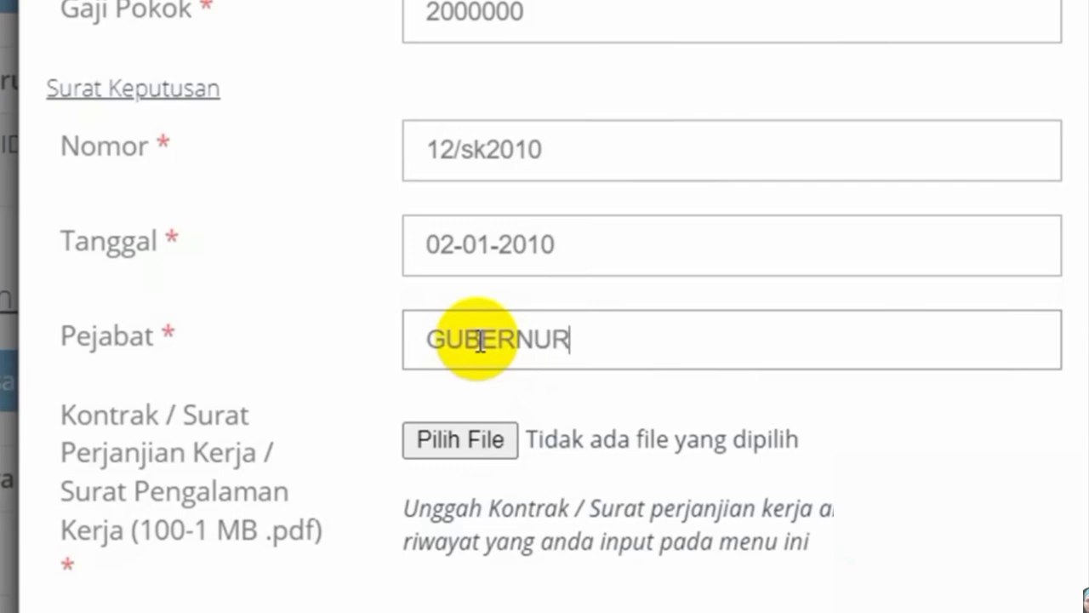
text( KEPU)
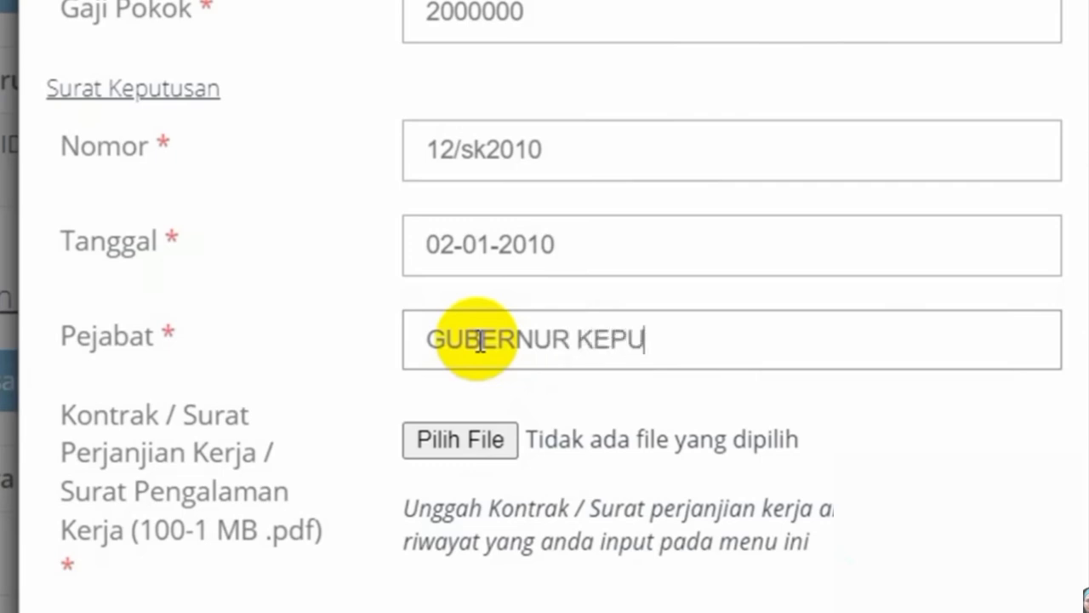
text(LAUAN RIAU)
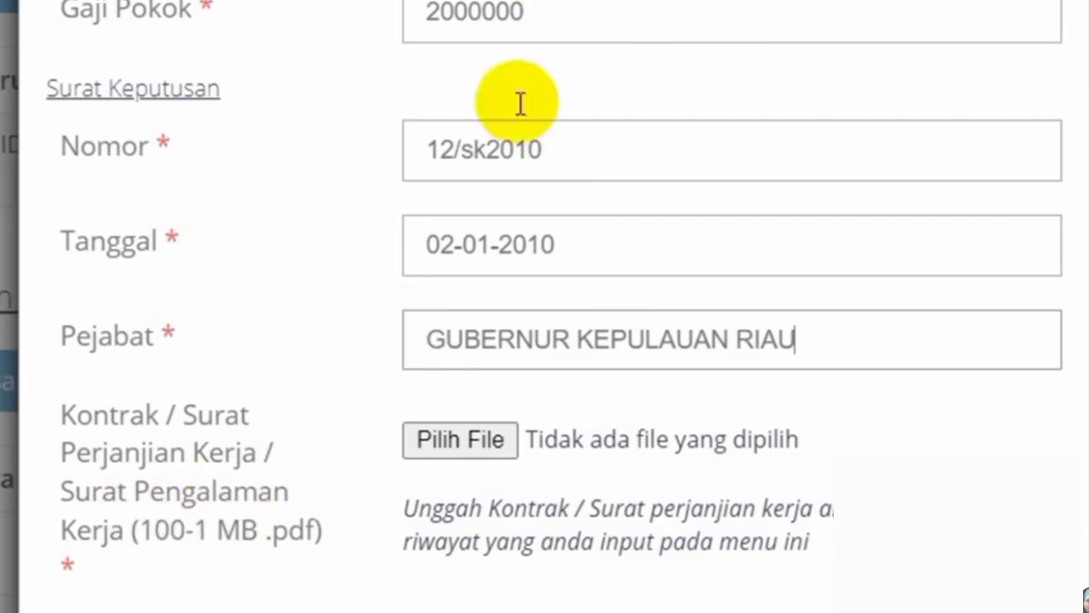
- Scroll through the completed Riwayat Kerja form to review its fields
scroll(500, 109, up, 3)
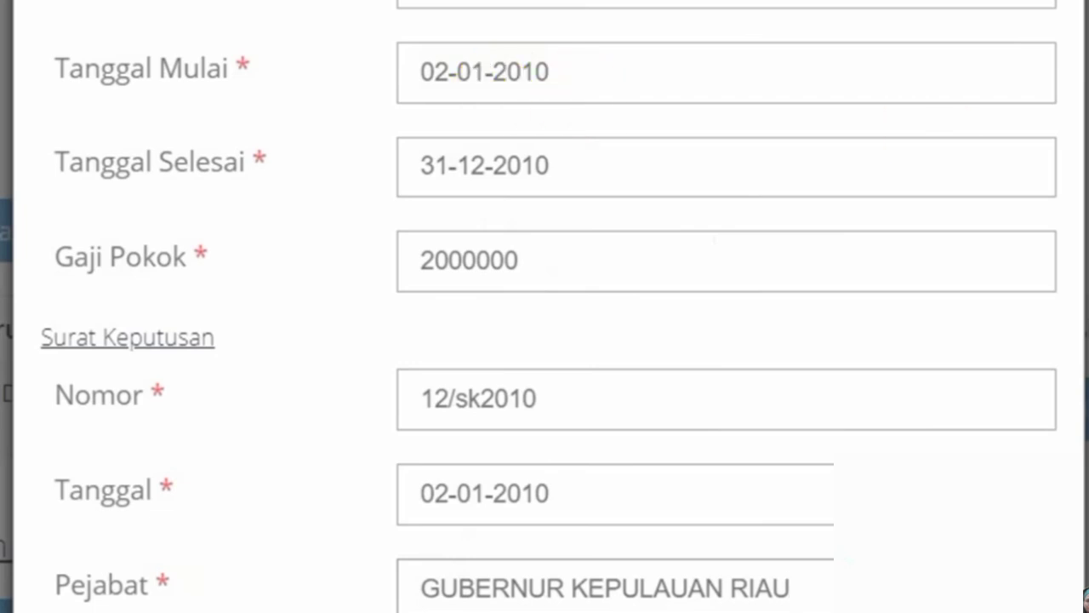
scroll(522, 315, up, 3)
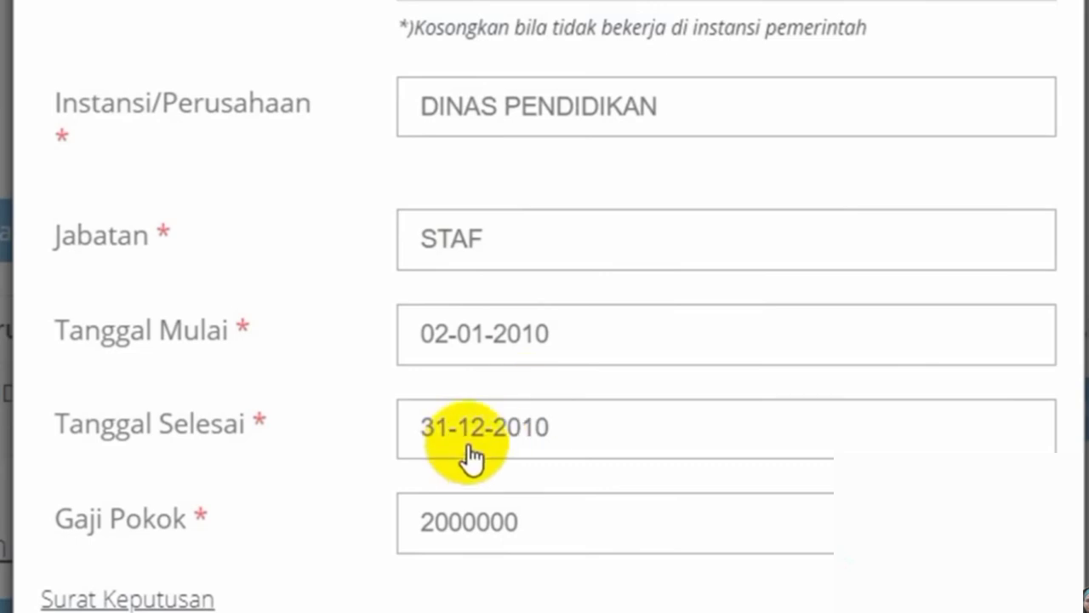
scroll(642, 525, down, 5)
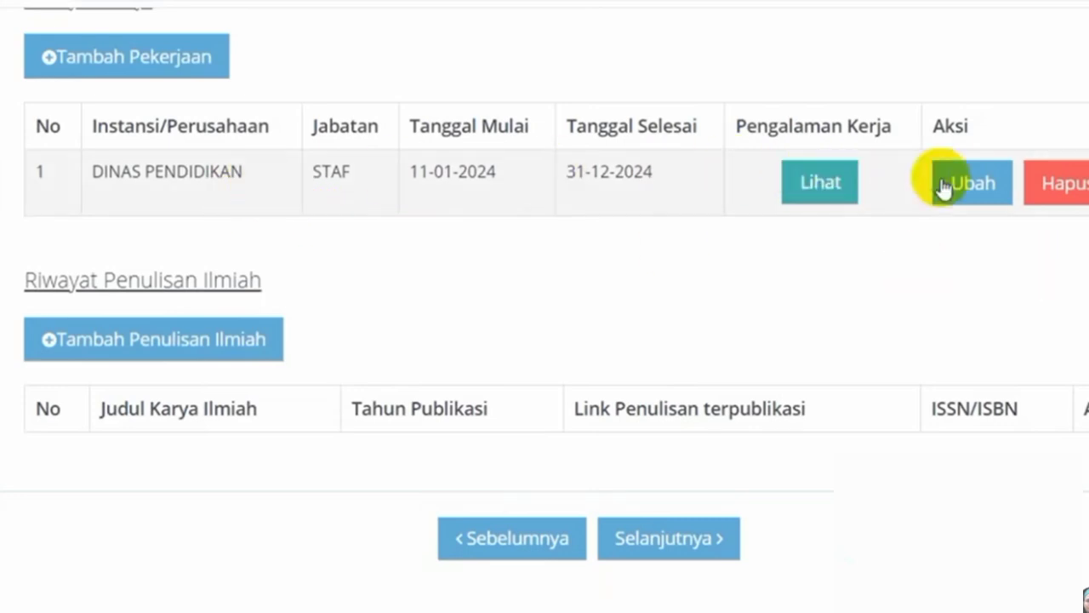
- Open the DINAS PENDIDIKAN STAF entry for editing and set Tanggal Mulai to 02-01-2010
click(973, 183)
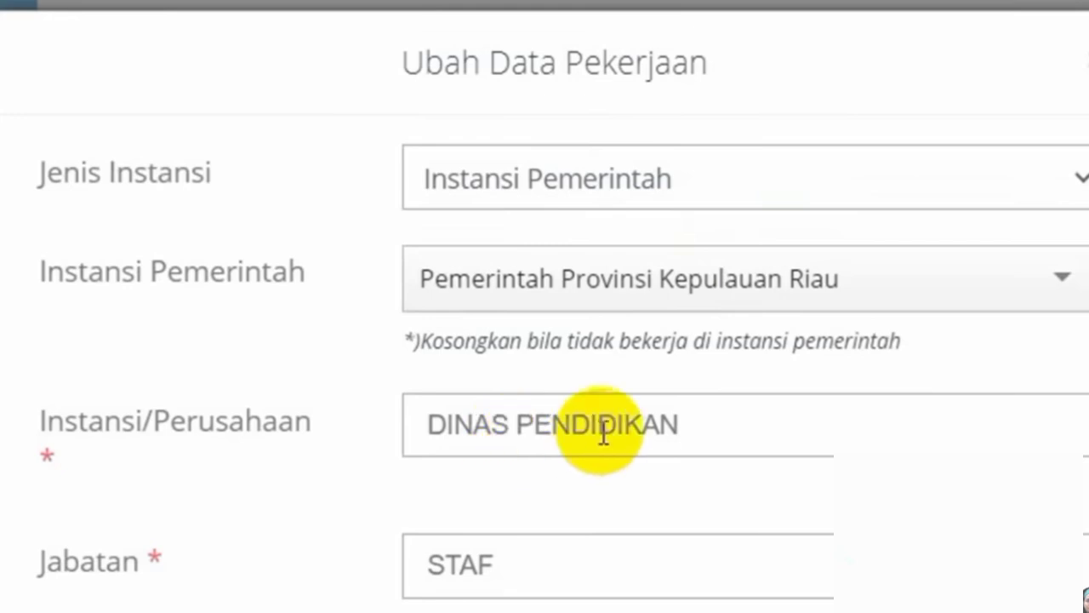
click(500, 569)
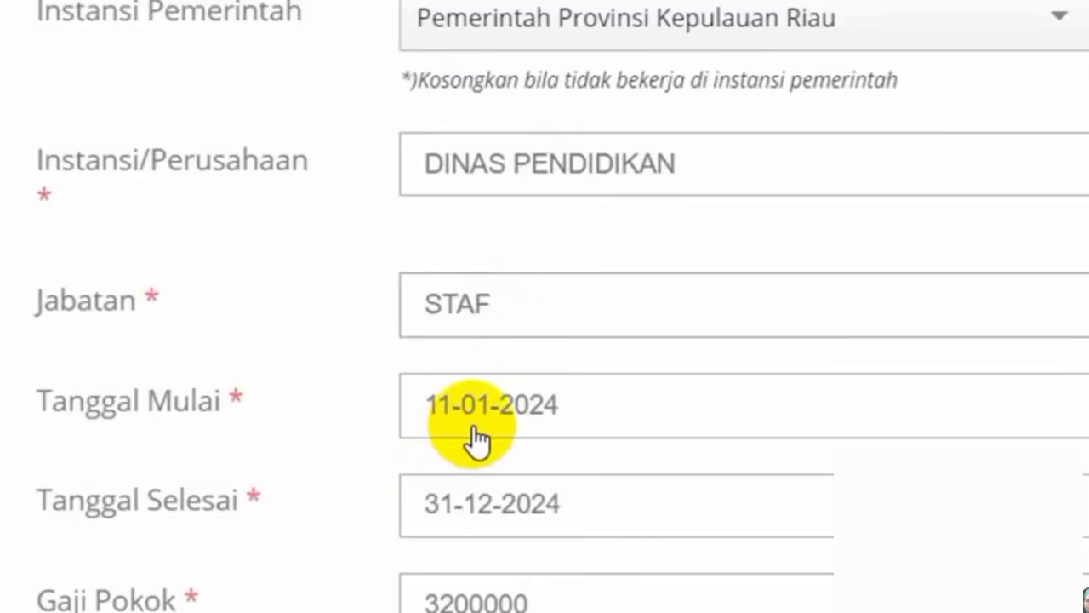
click(552, 423)
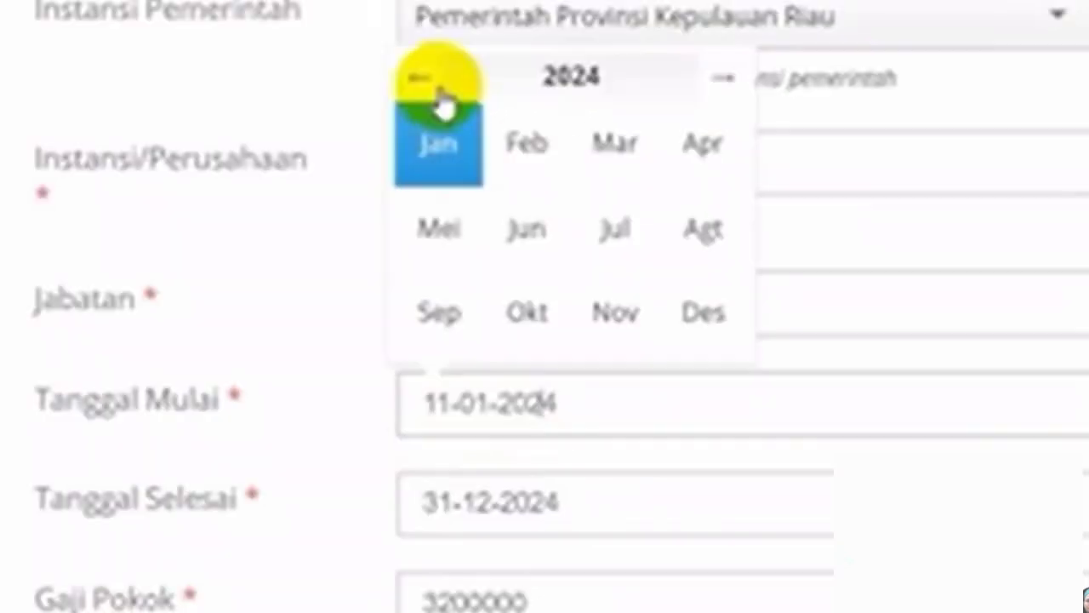
click(421, 79)
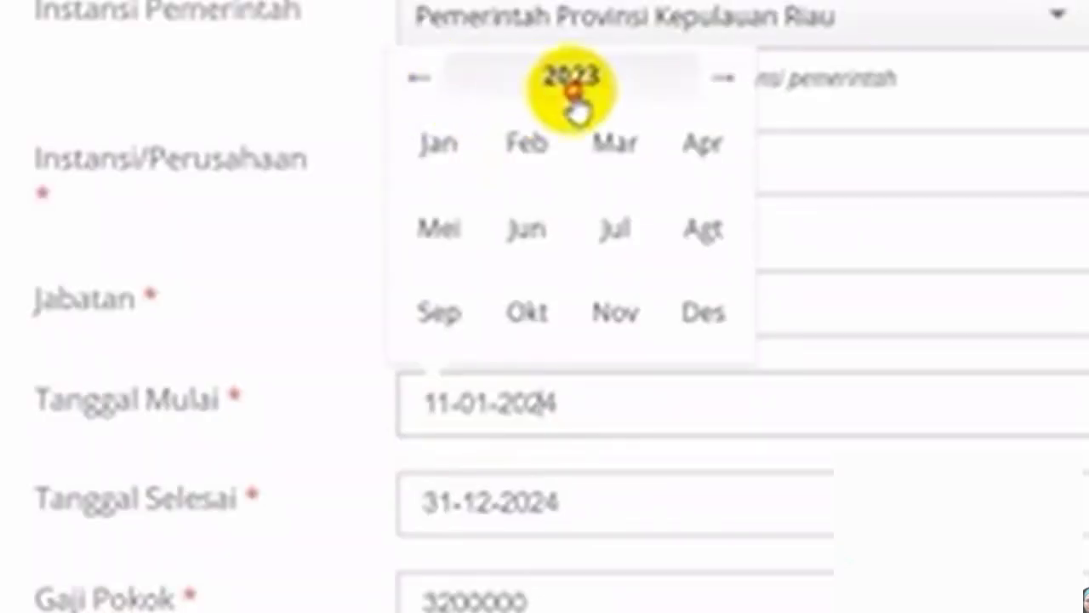
click(573, 85)
click(419, 53)
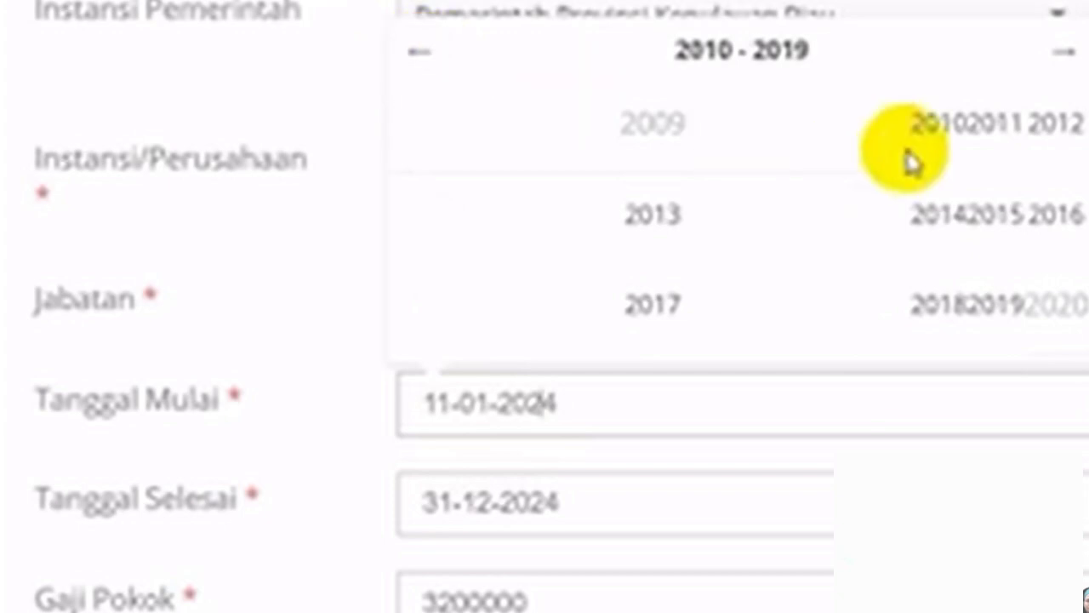
click(931, 132)
click(476, 172)
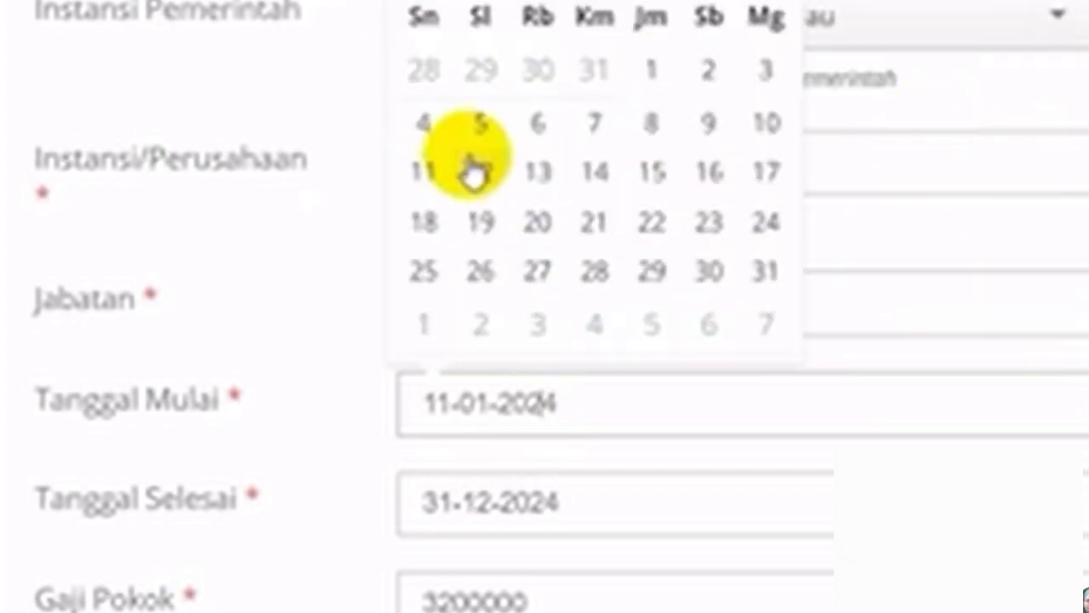
click(708, 69)
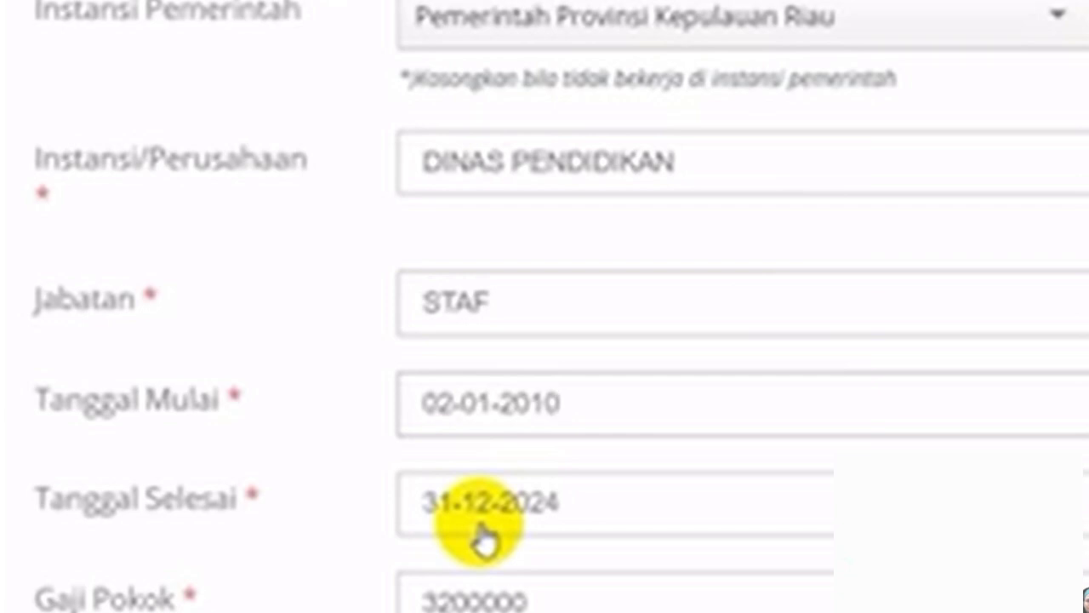
- Keep the end date at 31-12-2024, review the fields, and select 2023 in the decree number
click(618, 519)
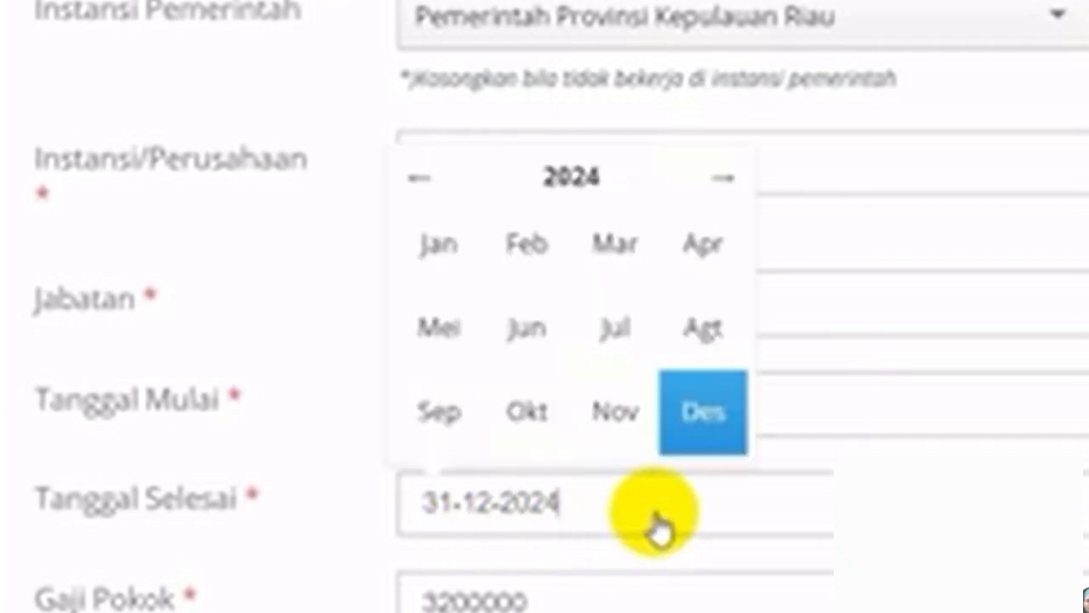
click(360, 255)
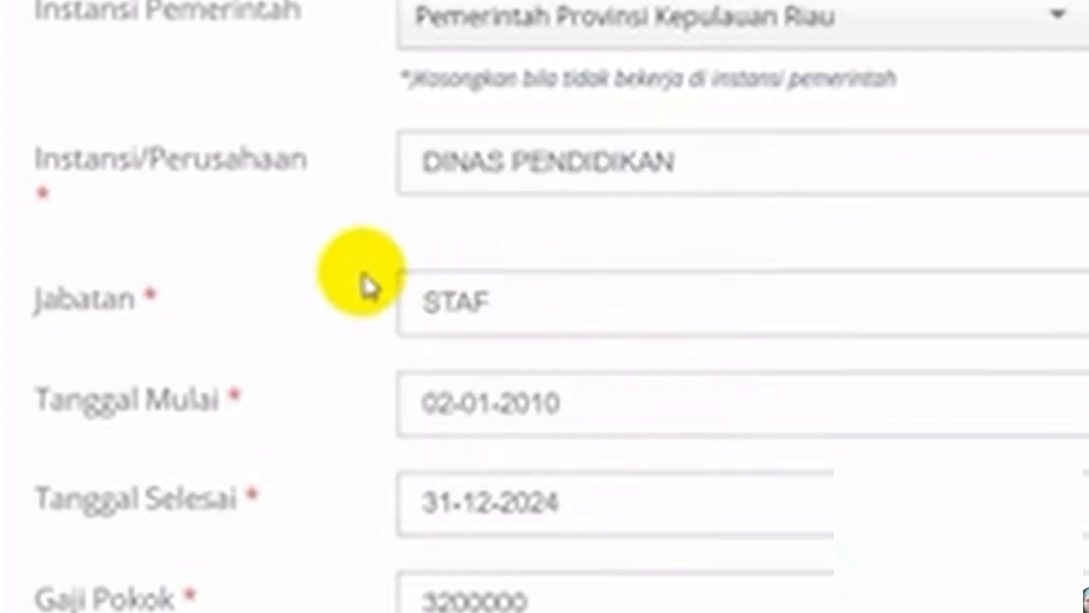
scroll(383, 311, down, 3)
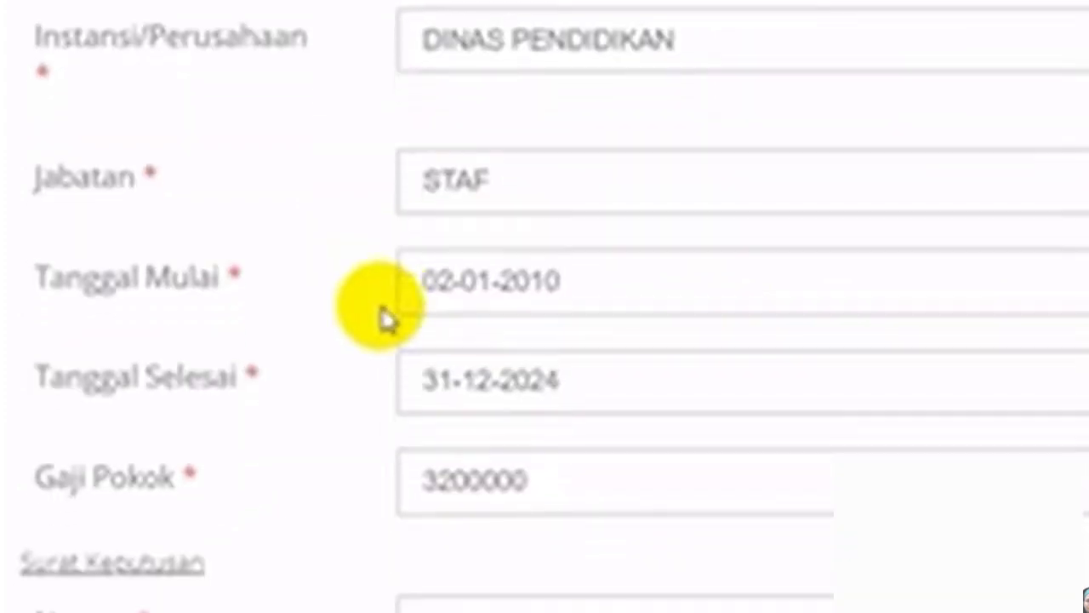
scroll(398, 315, down, 2)
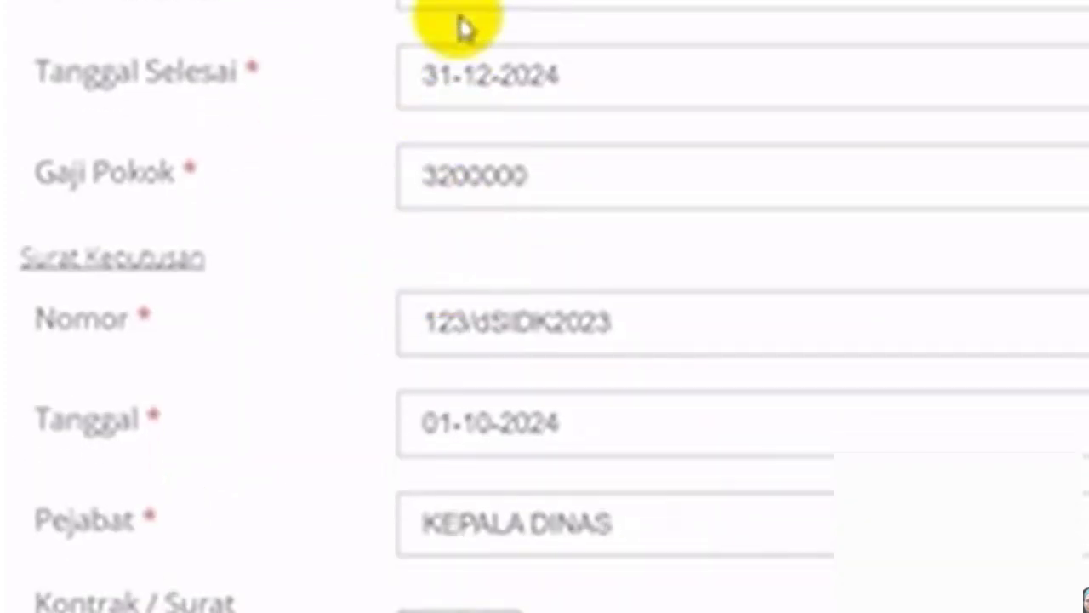
scroll(508, 16, up, 2)
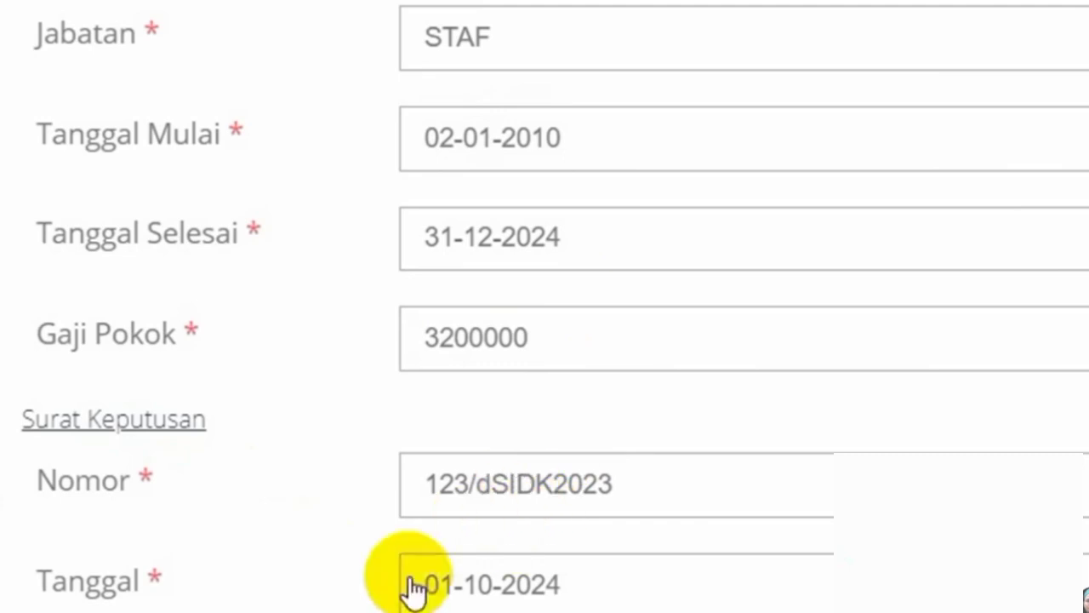
scroll(414, 588, down, 1)
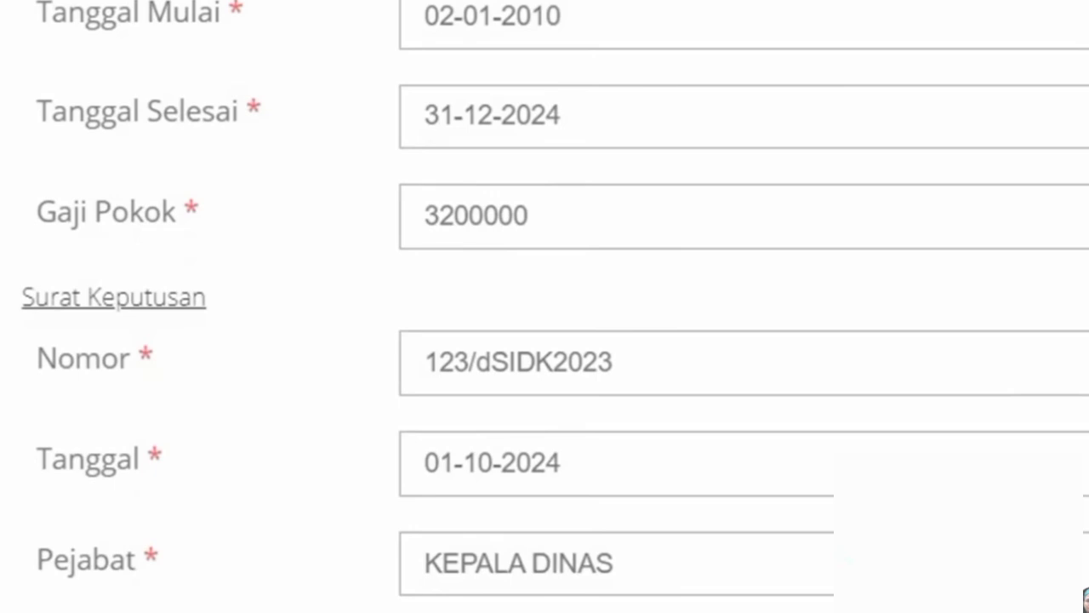
drag(656, 365, 403, 365)
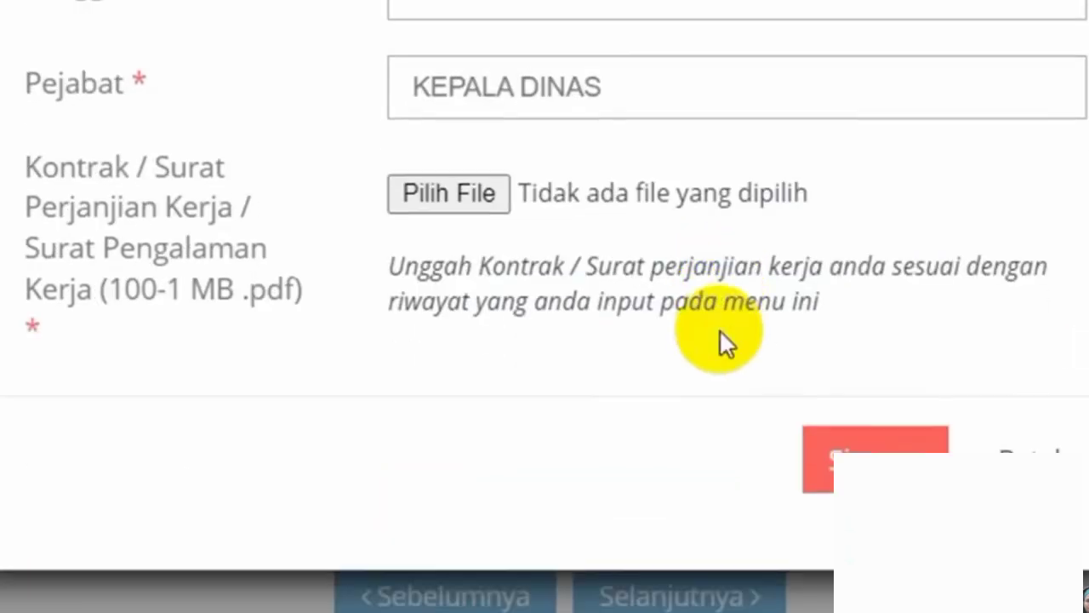
- Cancel the edit with Batal, discarding unsaved changes to the DINAS PENDIDIKAN entry
click(1025, 459)
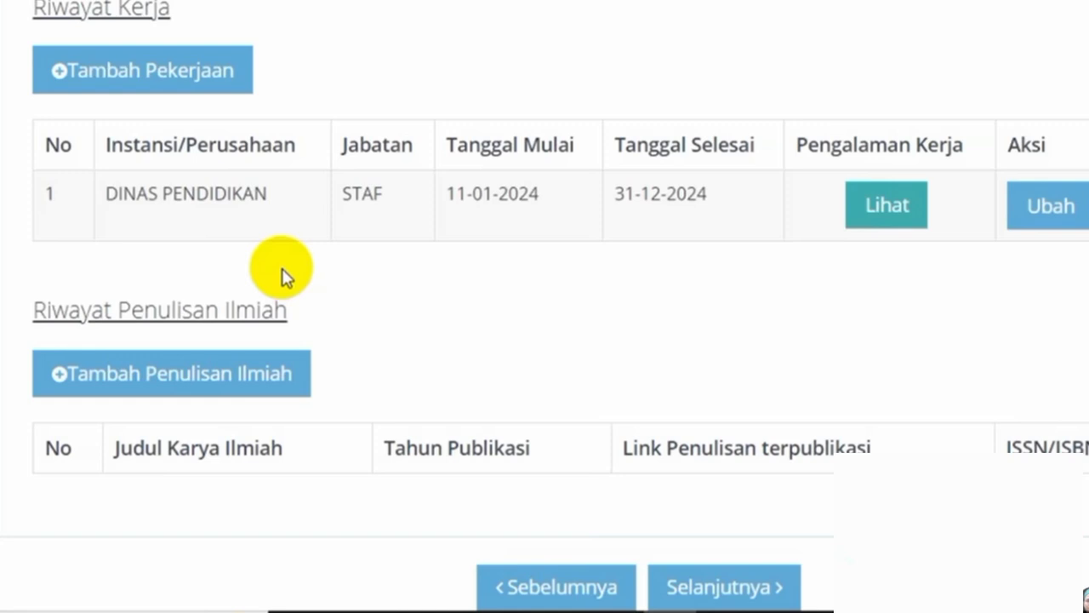
click(1061, 220)
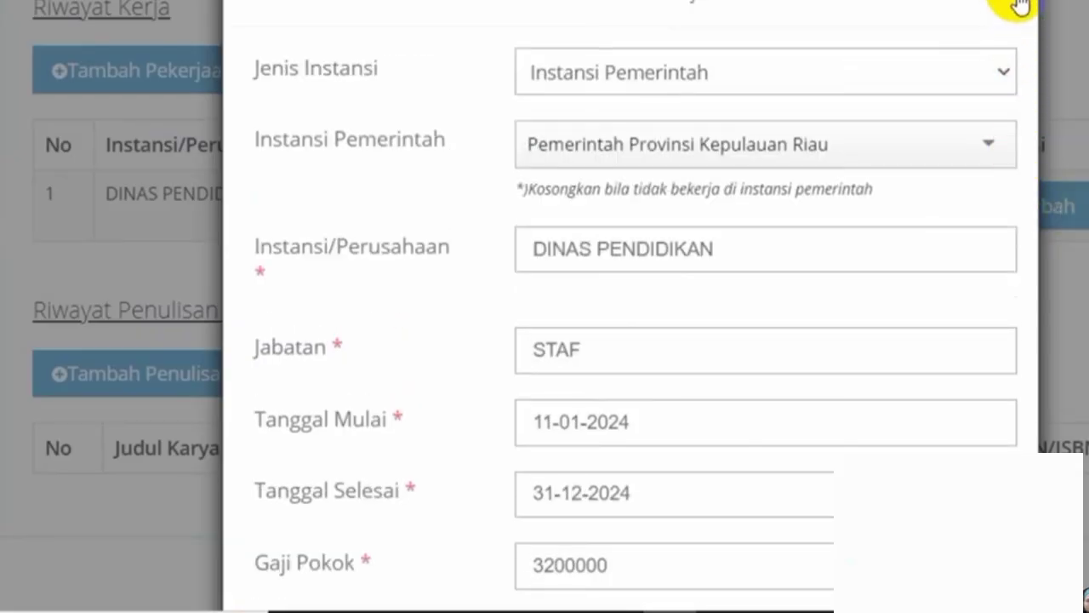
click(1018, 7)
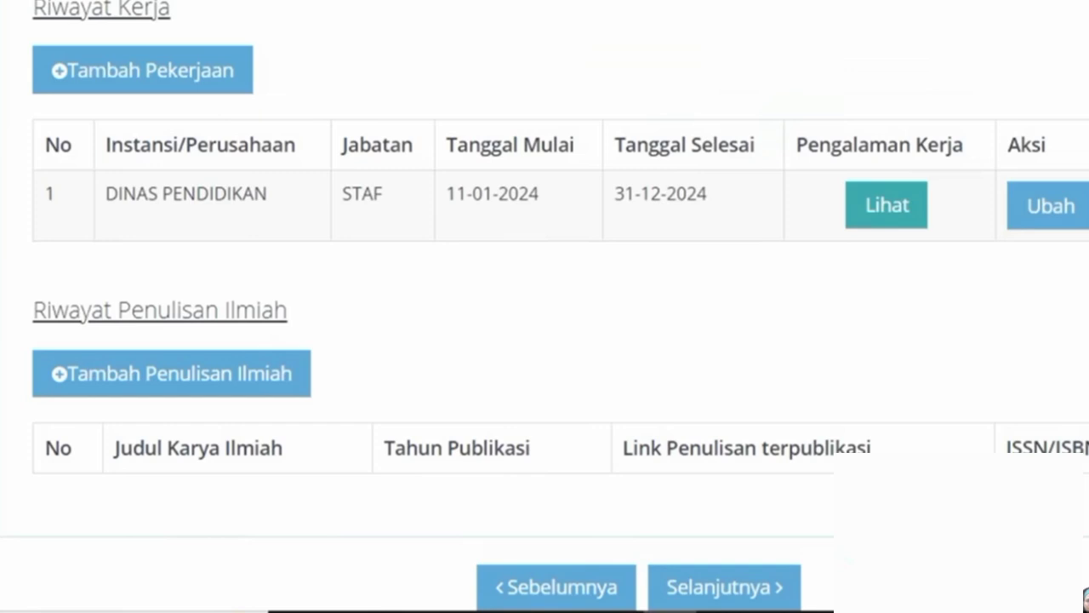
scroll(545, 306, up, 2)
scroll(545, 307, down, 3)
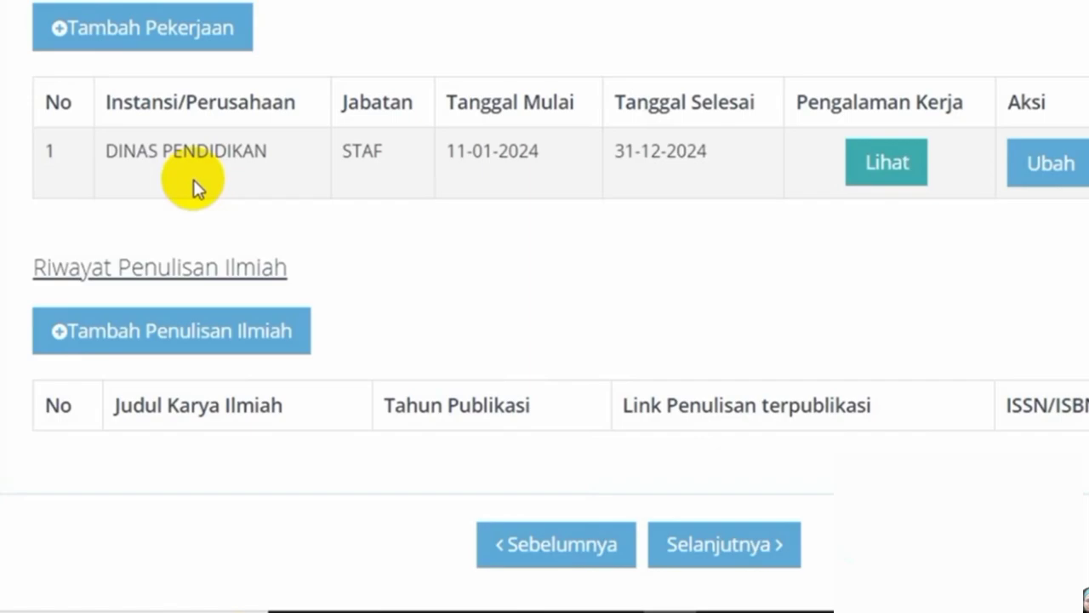
click(1060, 180)
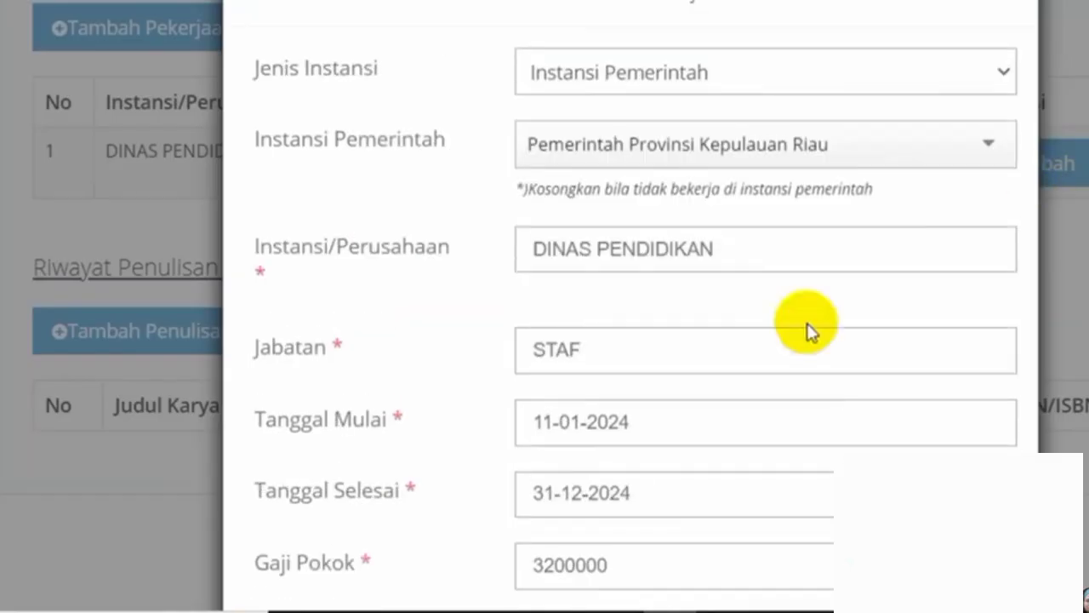
click(614, 446)
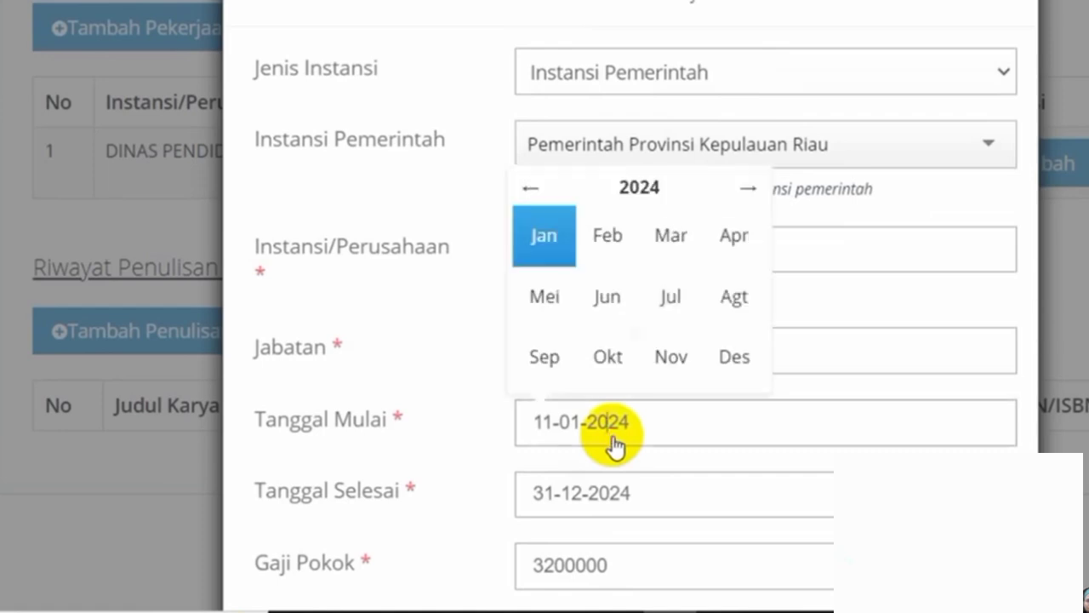
click(531, 190)
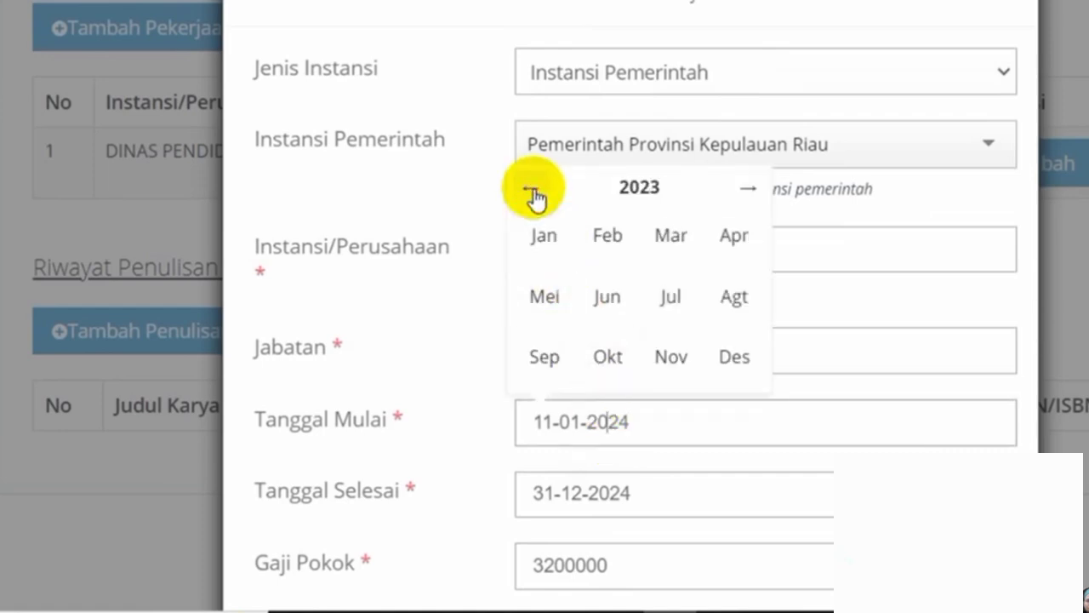
click(479, 519)
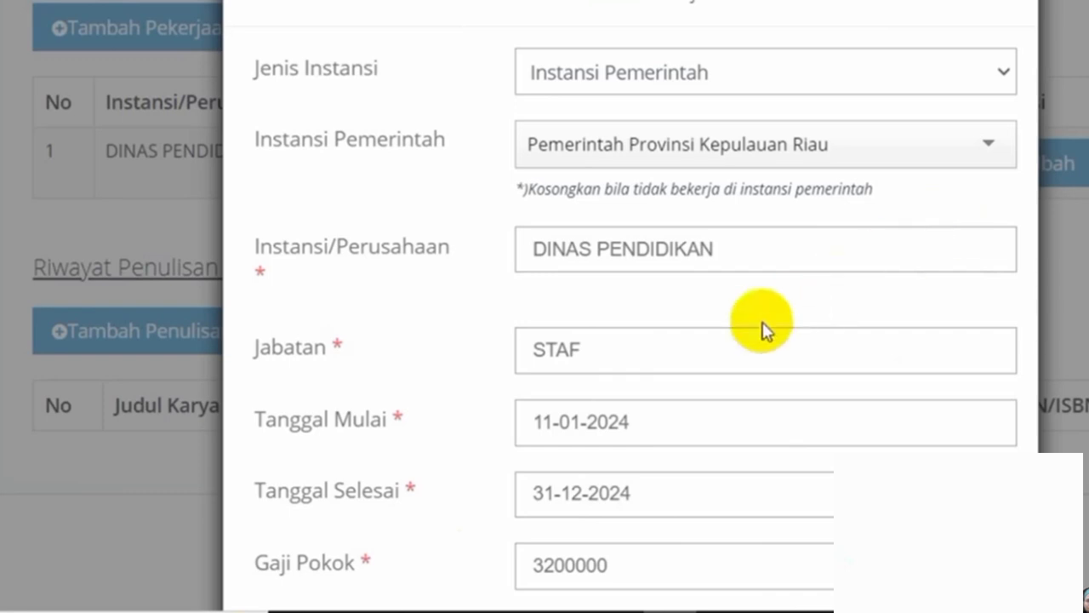
click(172, 456)
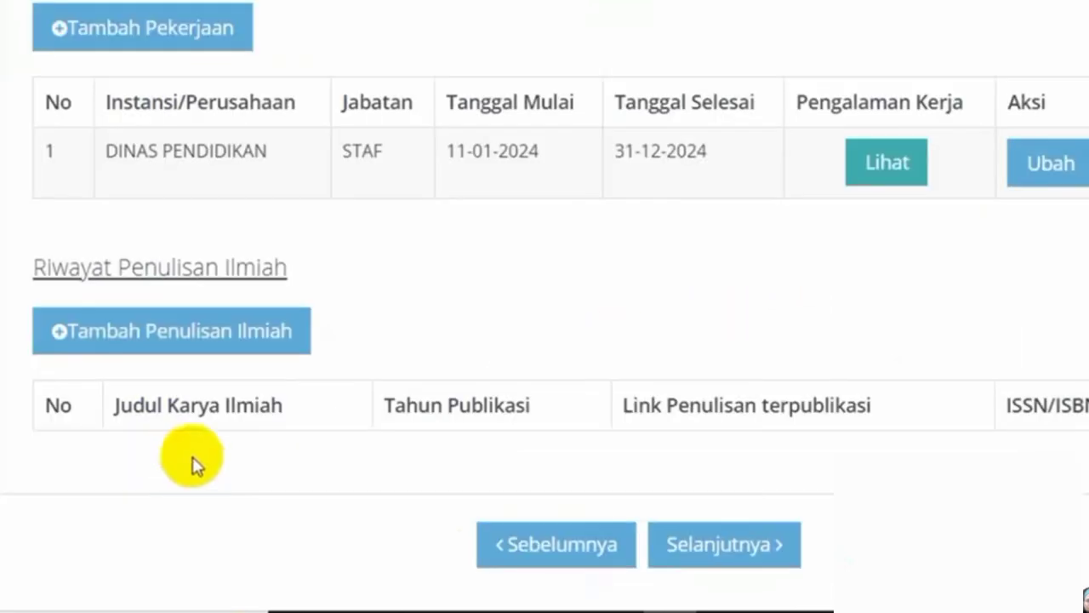
- Save the work history with Selanjutnya and proceed to the document-upload page
scroll(545, 307, up, 1)
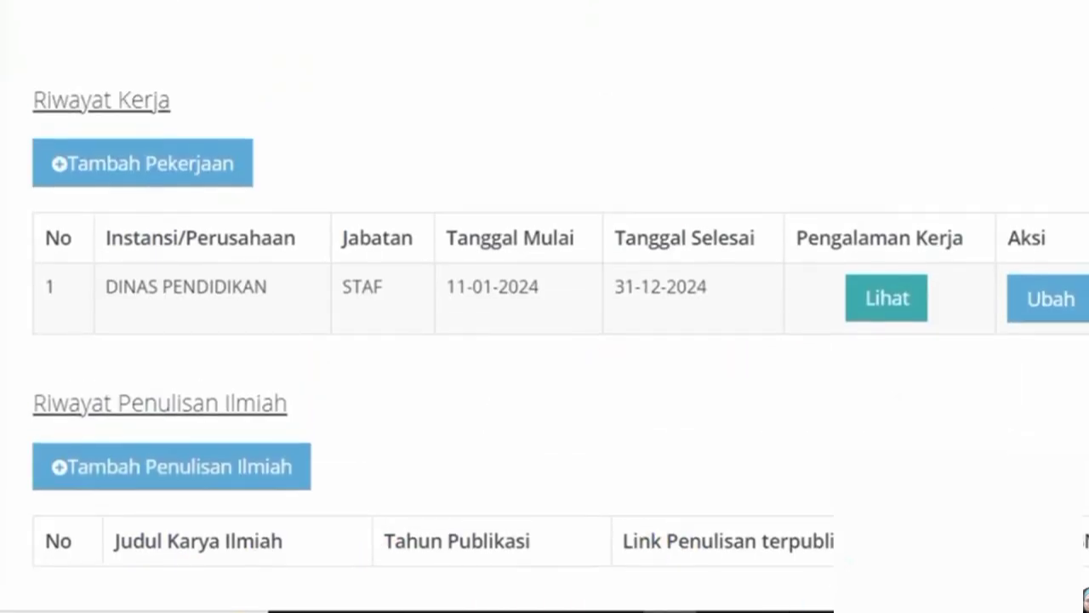
scroll(545, 307, up, 1)
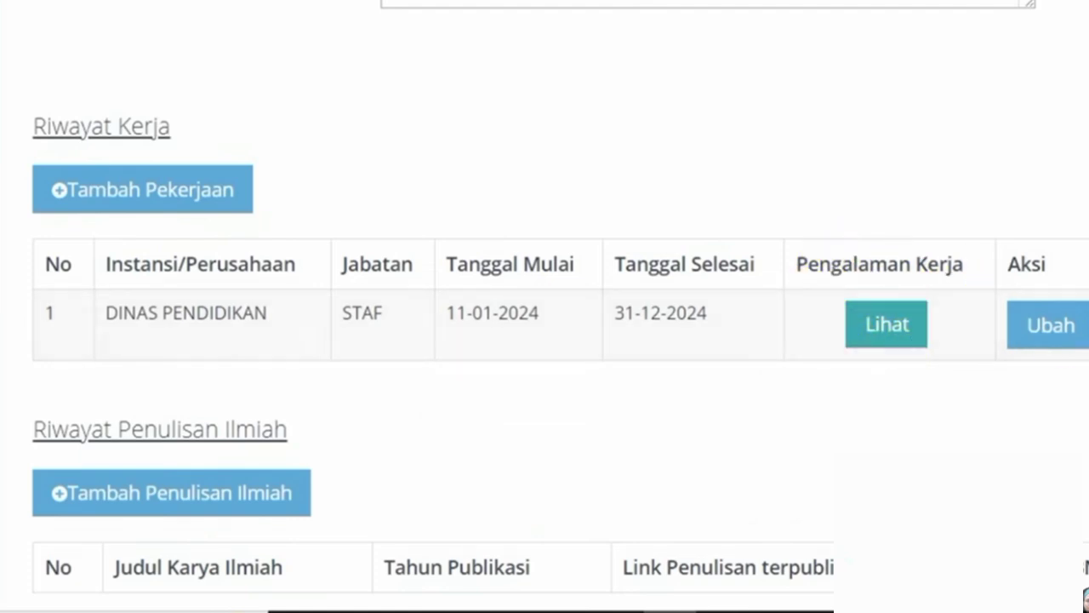
scroll(806, 452, down, 3)
click(743, 474)
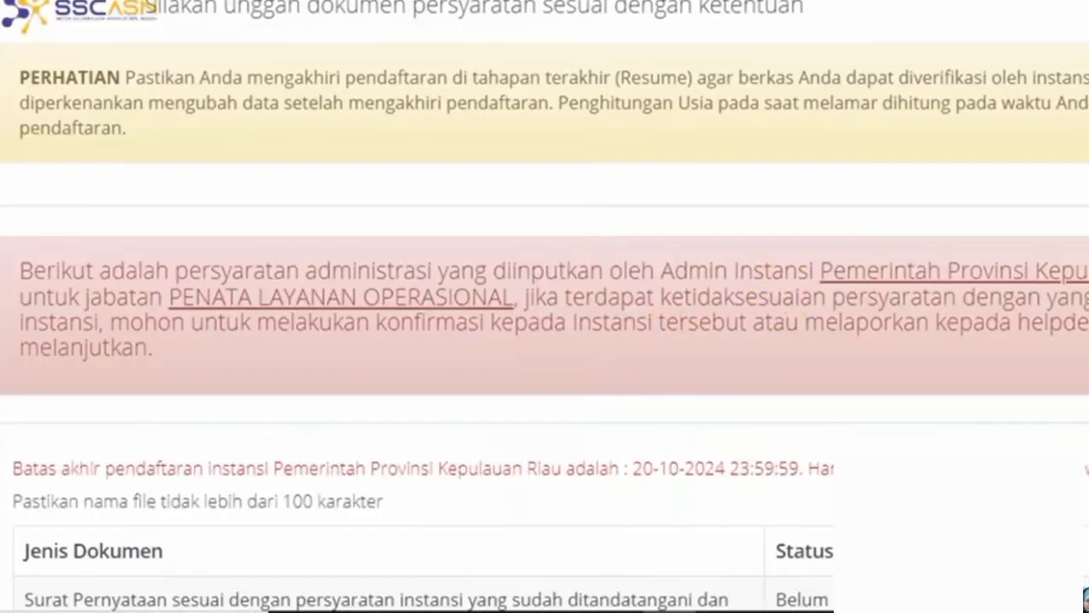
scroll(1085, 322, down, 7)
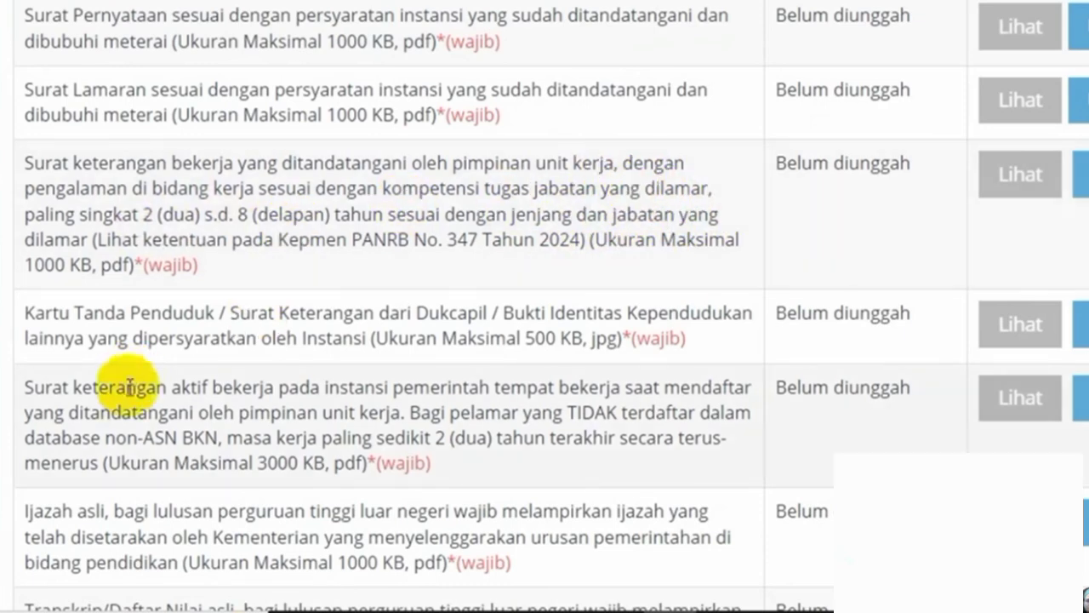
drag(94, 395, 451, 415)
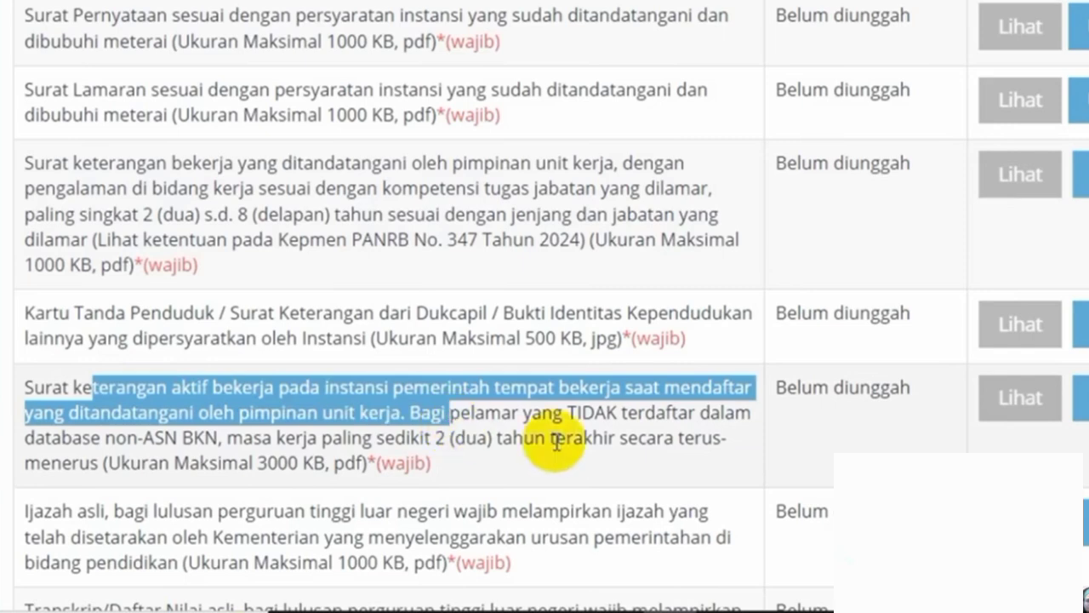
scroll(741, 476, down, 3)
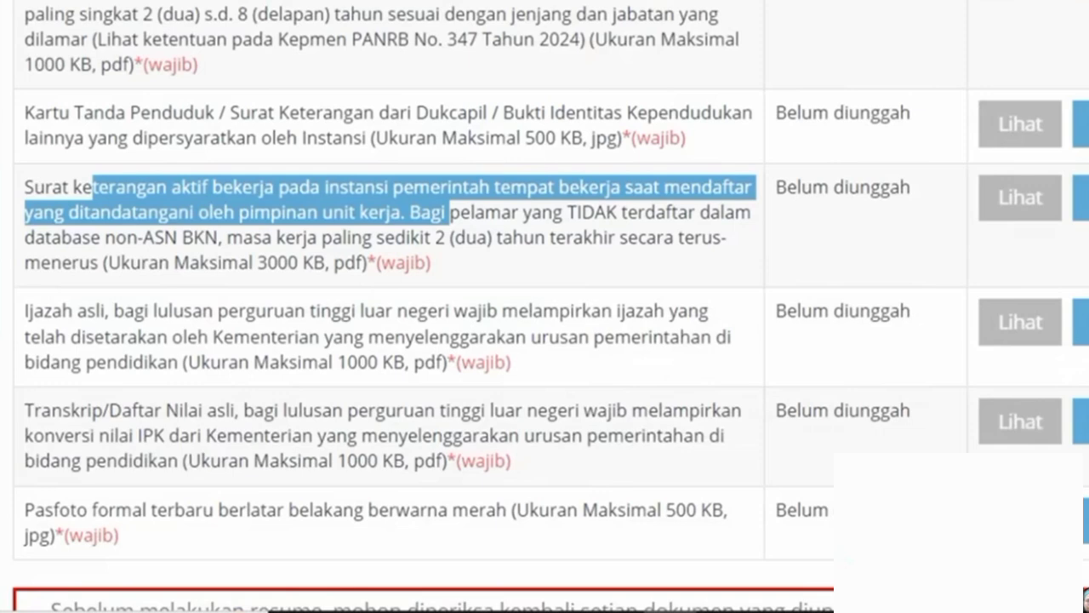
scroll(545, 340, up, 4)
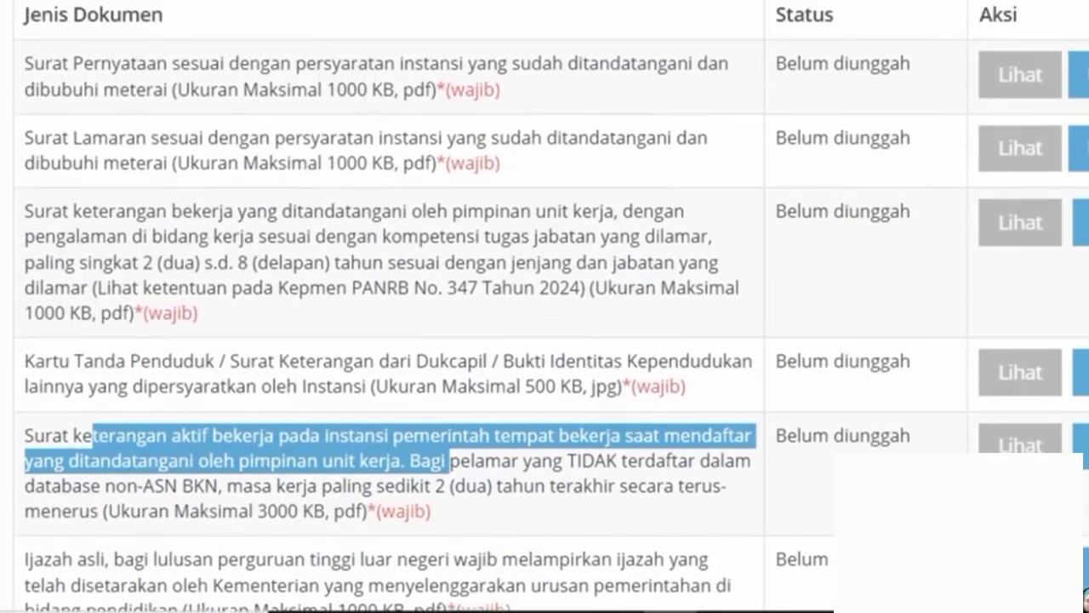